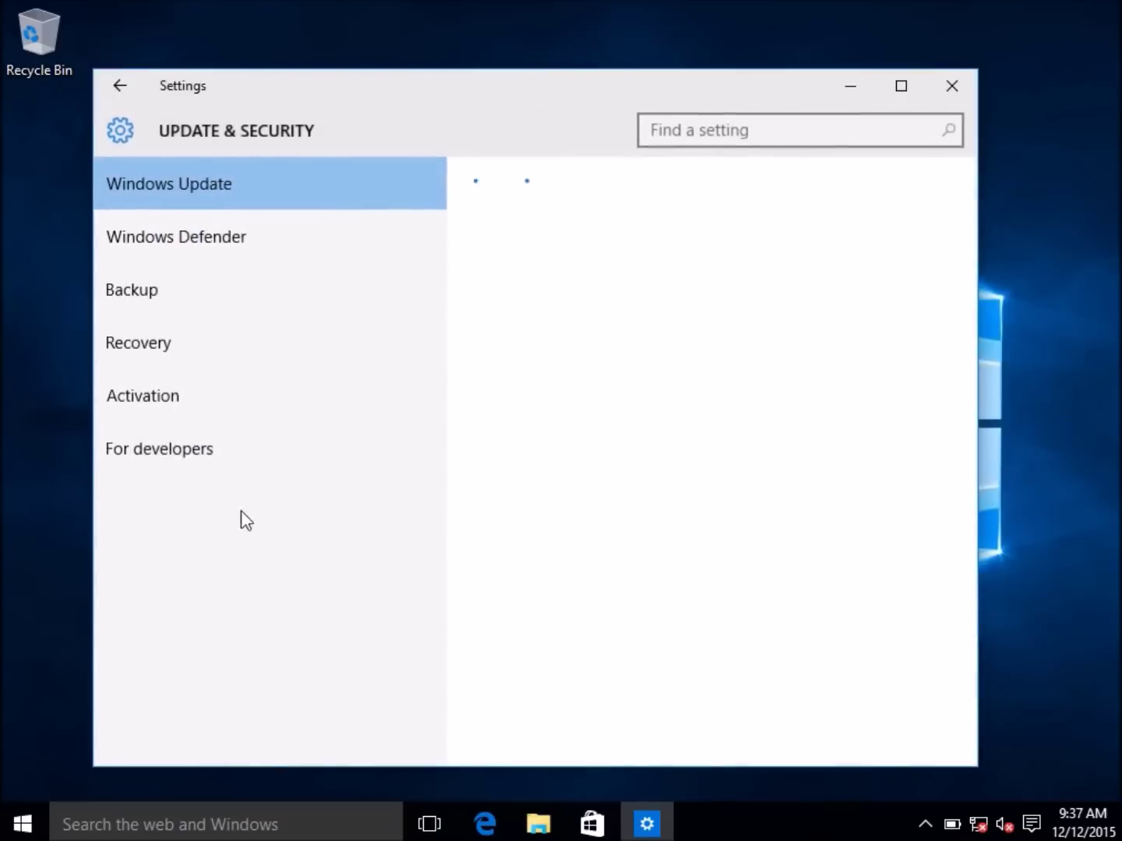
# Start resetting this PC from the Recovery settings, choosing to keep the personal files.
pyautogui.click(197, 320)
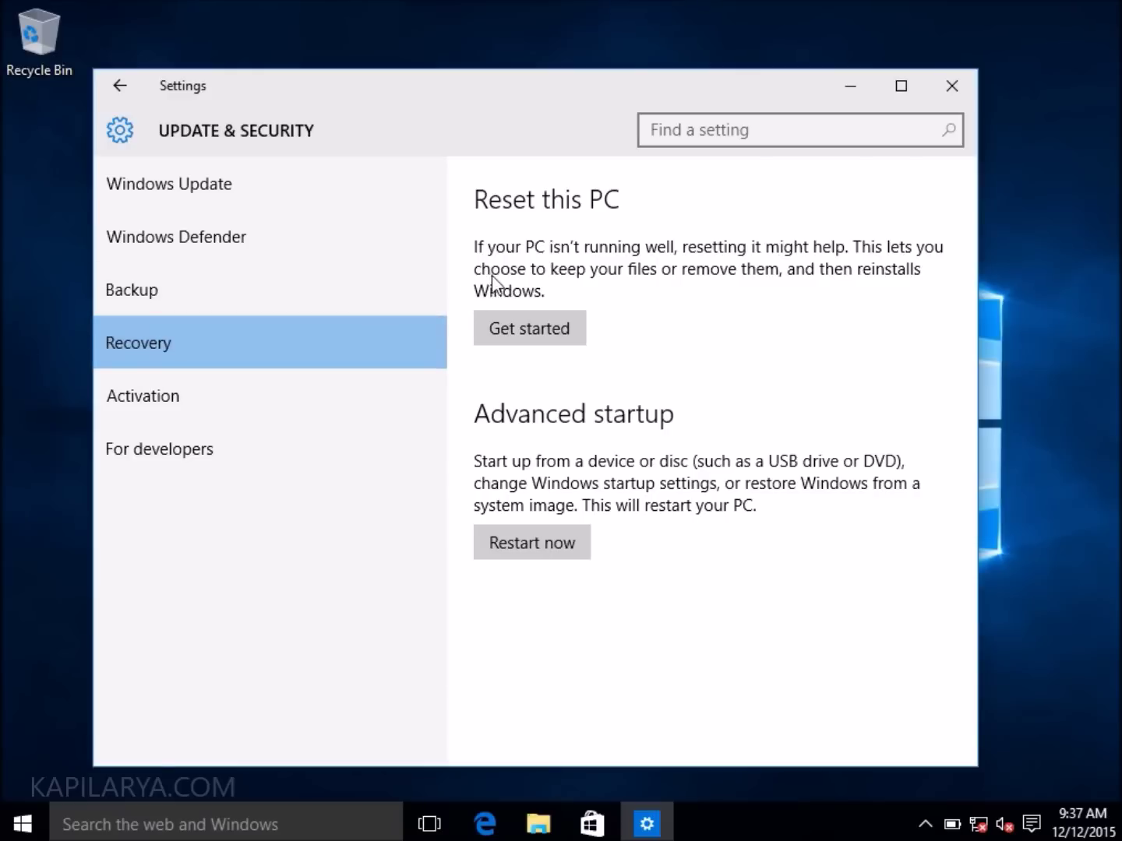
pyautogui.click(577, 335)
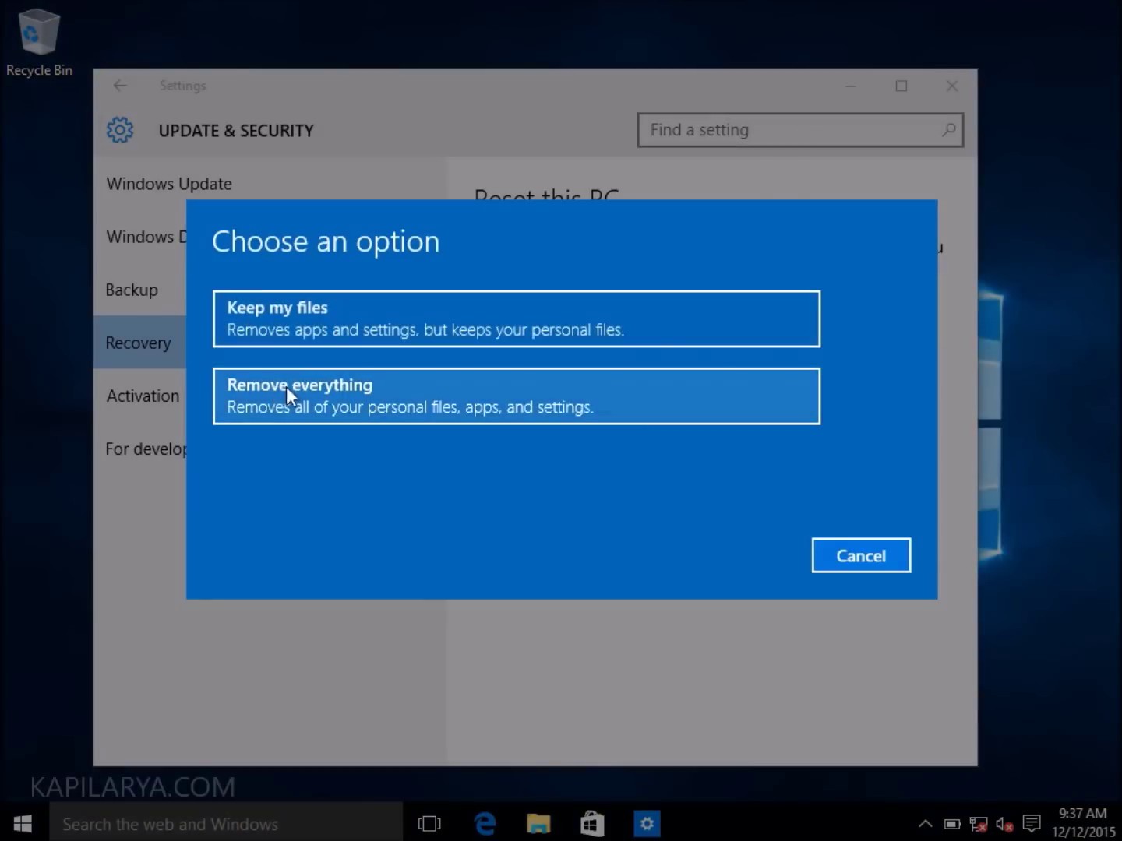
pyautogui.click(268, 317)
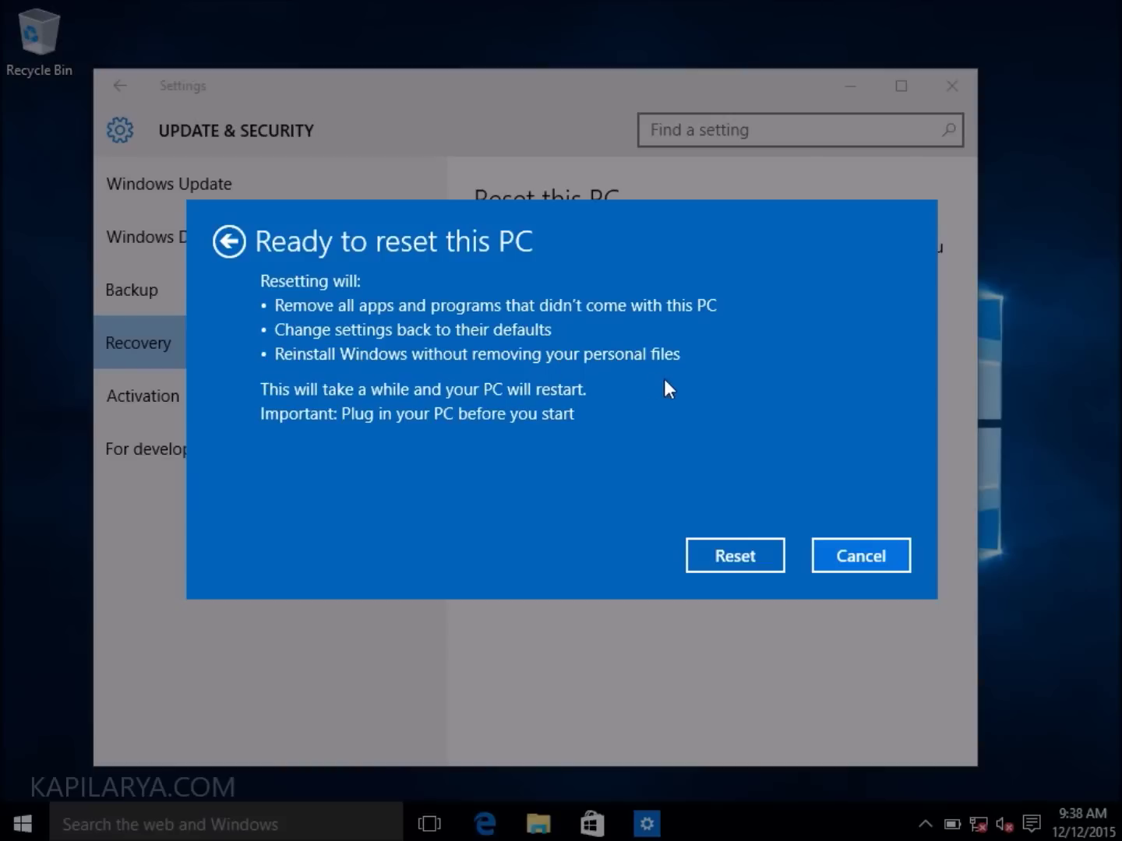
pyautogui.click(694, 558)
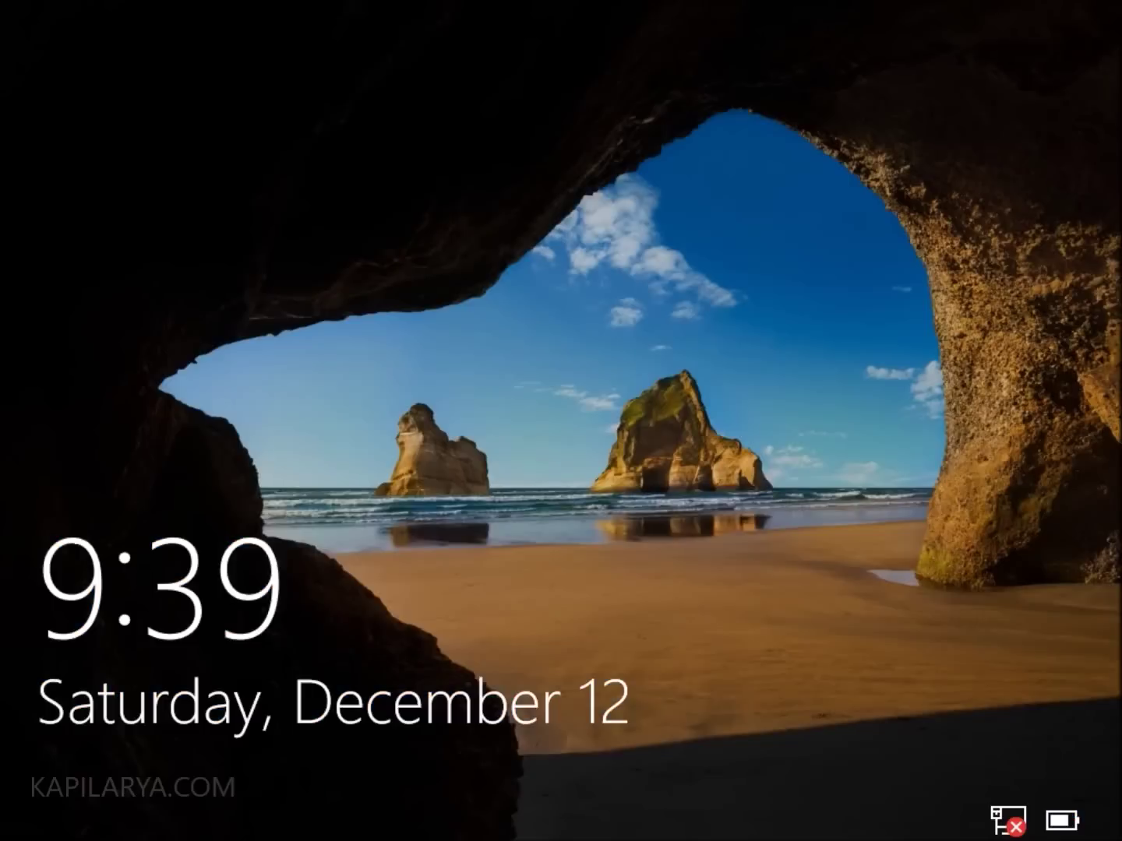
# Dismiss the lock screen and sign in to Windows with the account password.
pyautogui.click(583, 456)
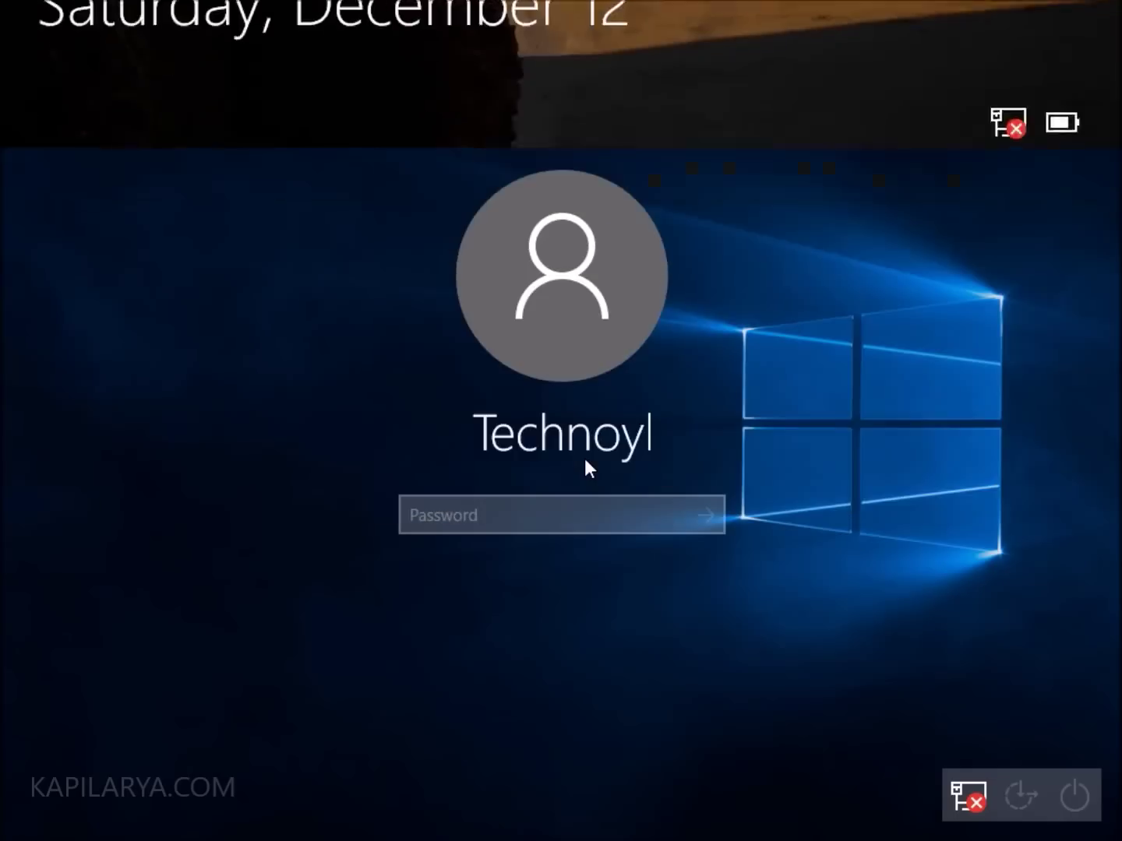
pyautogui.write('•••••')
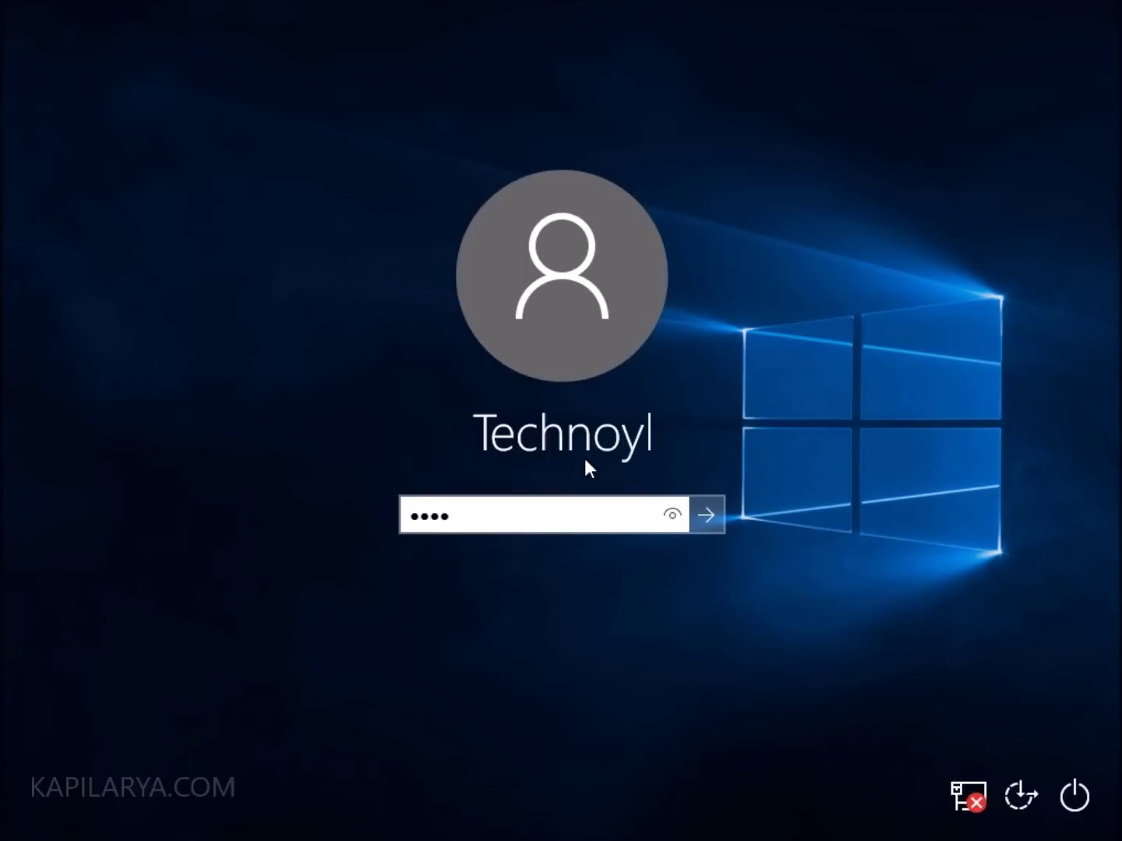
pyautogui.press('Return')
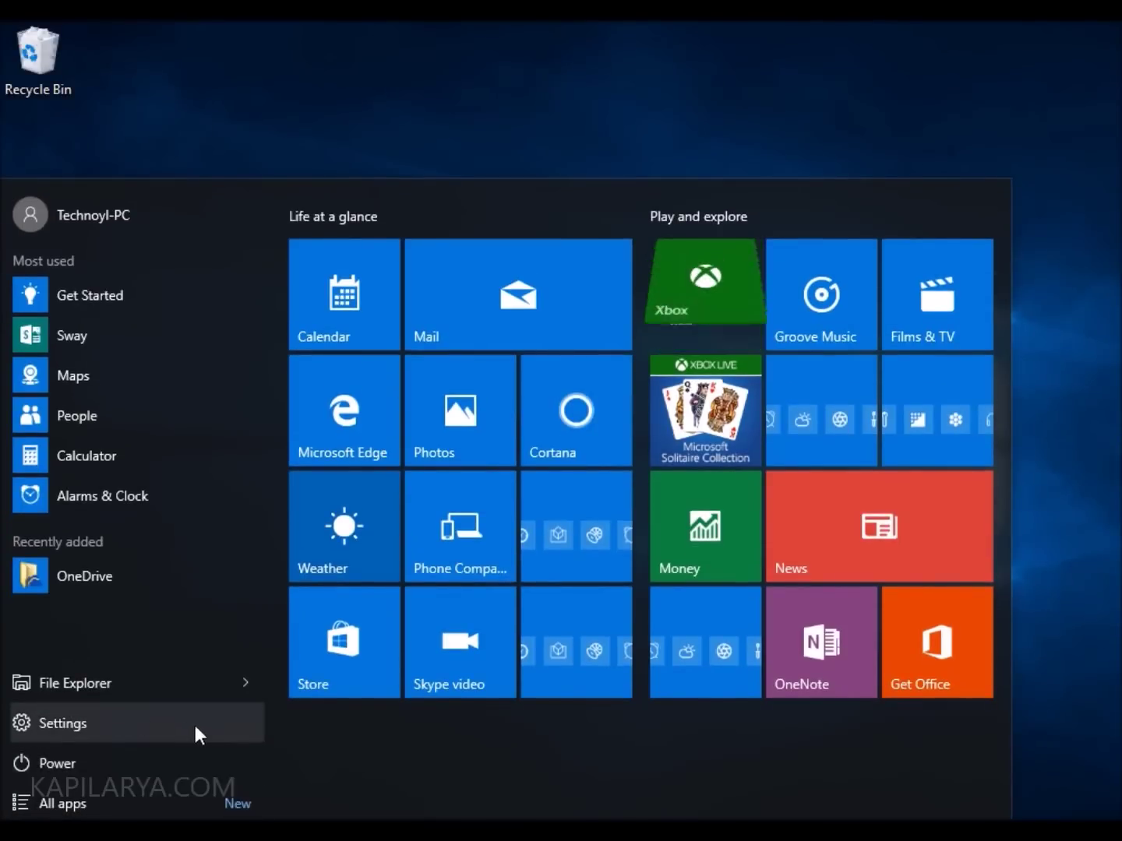
# Create a folder named WIN-RECOVERY in the root of Local Disk (C:) using File Explorer.
pyautogui.click(157, 678)
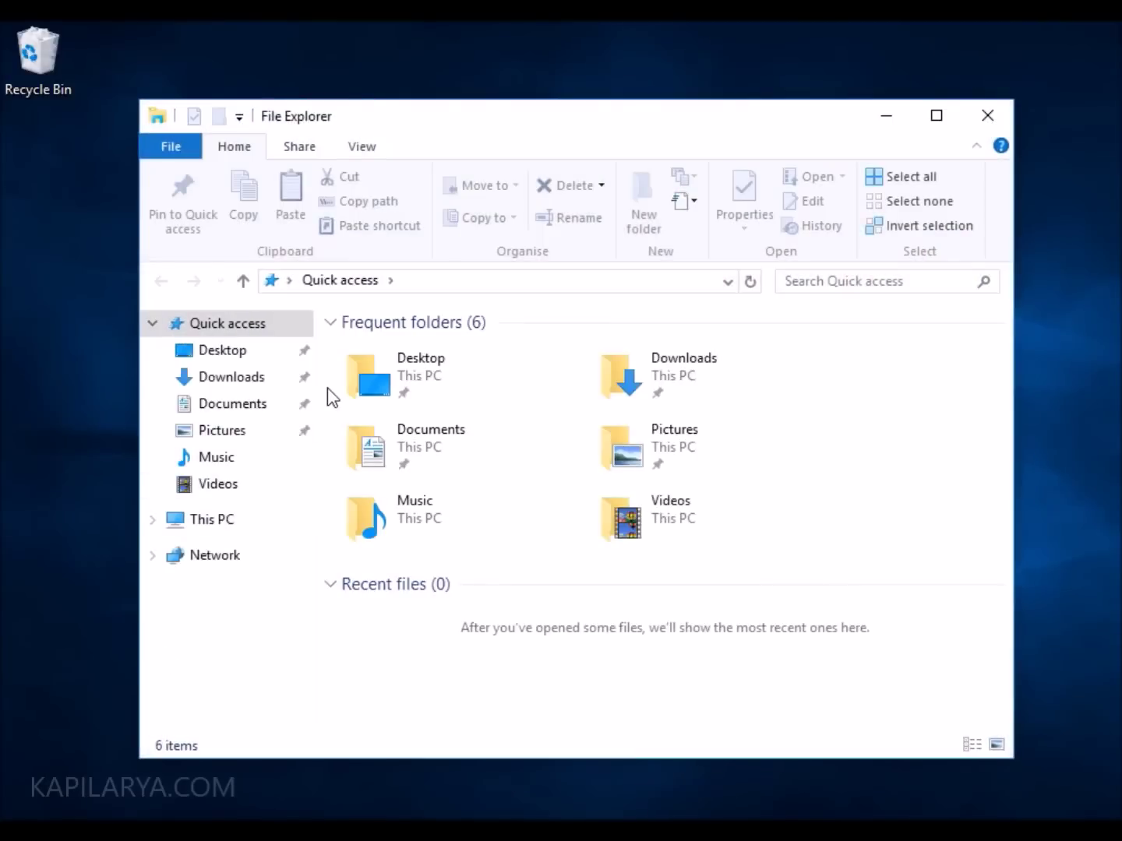
pyautogui.click(196, 522)
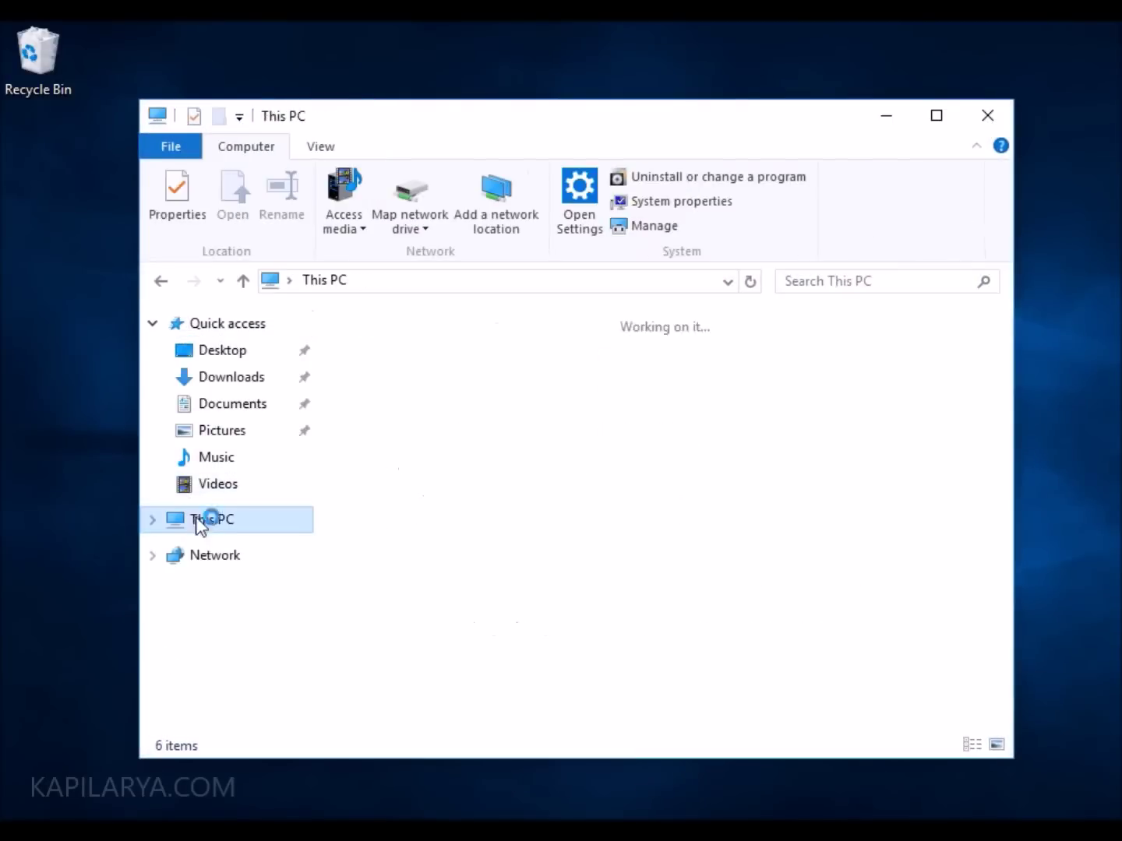
pyautogui.doubleClick(459, 596)
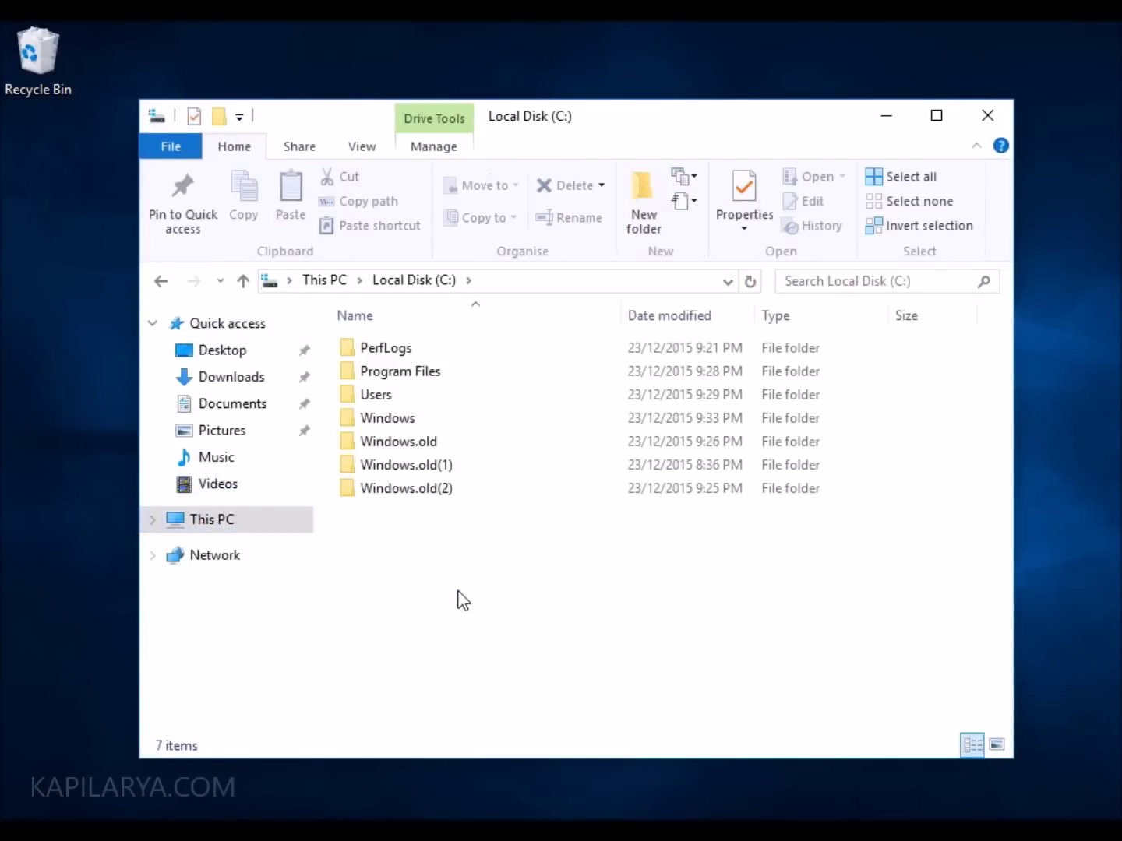
pyautogui.click(658, 234)
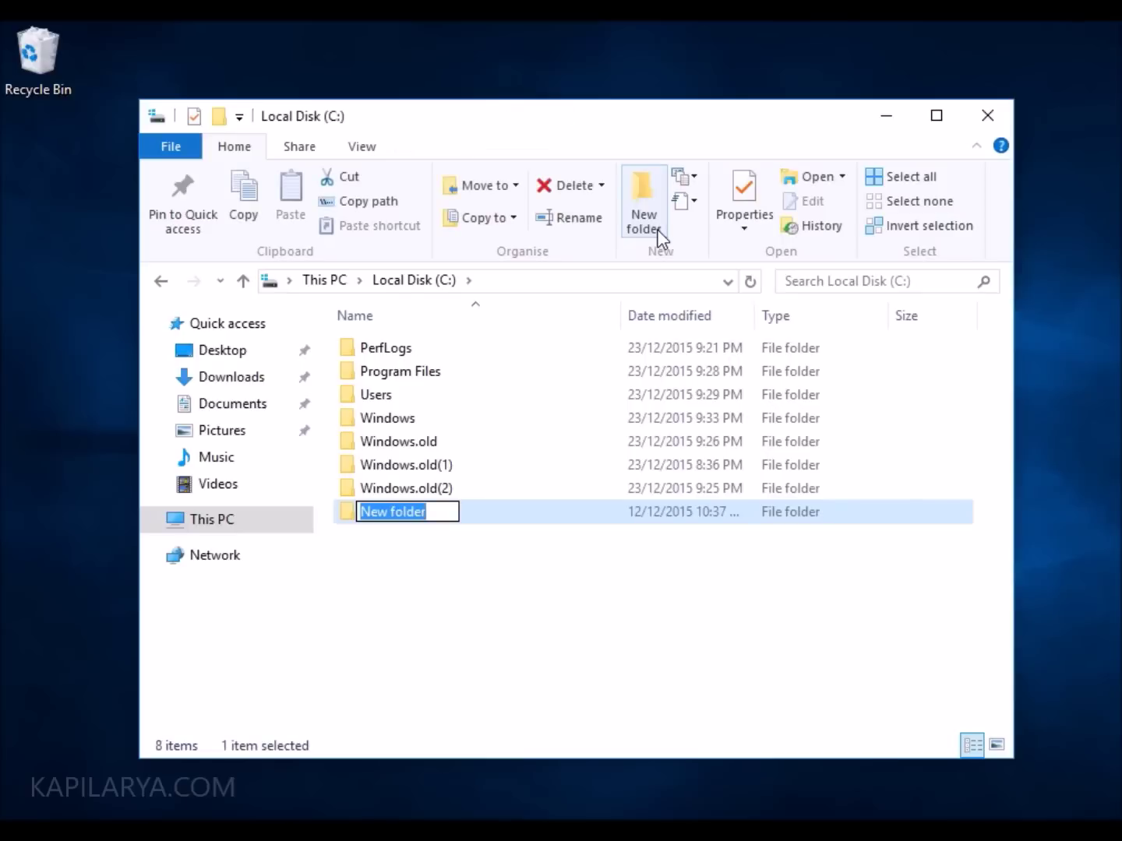
pyautogui.write('WIN-RECOVERY')
pyautogui.press('Return')
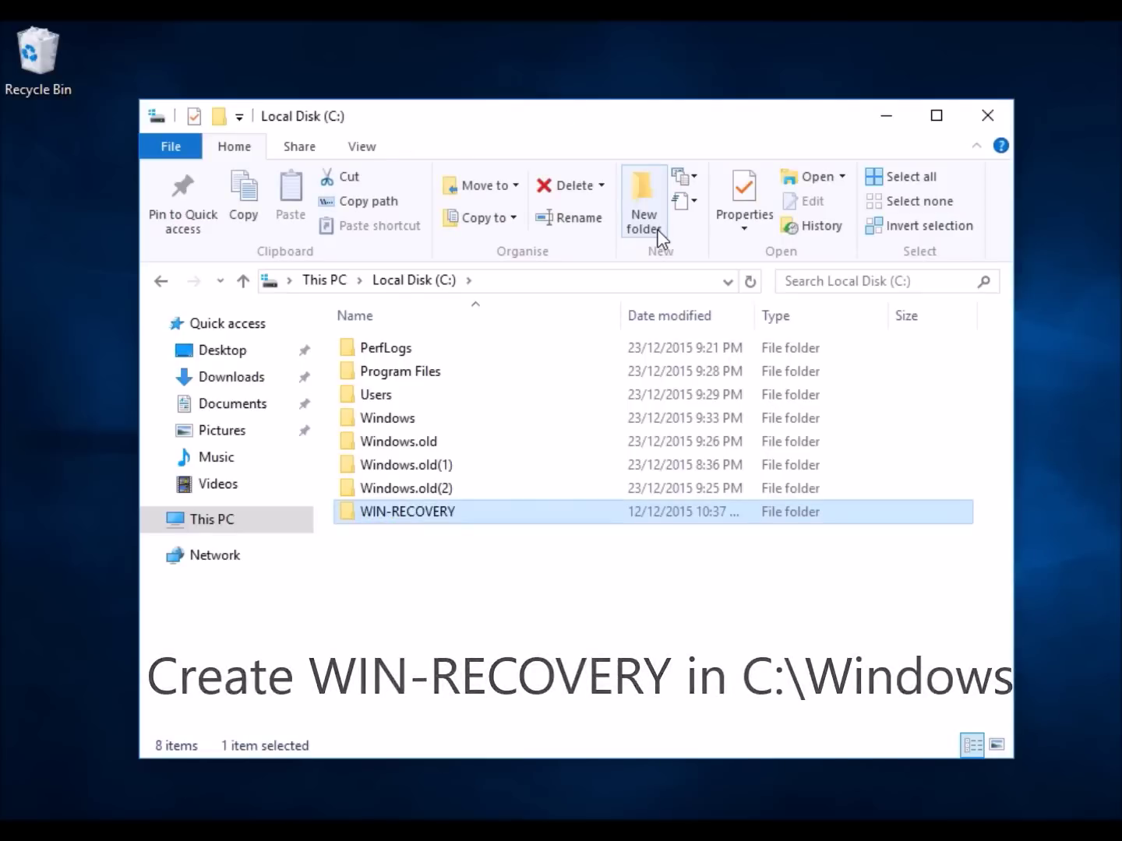
# Open the Windows installation disc, CD Drive (D:), from This PC in a separate window.
pyautogui.click(250, 523)
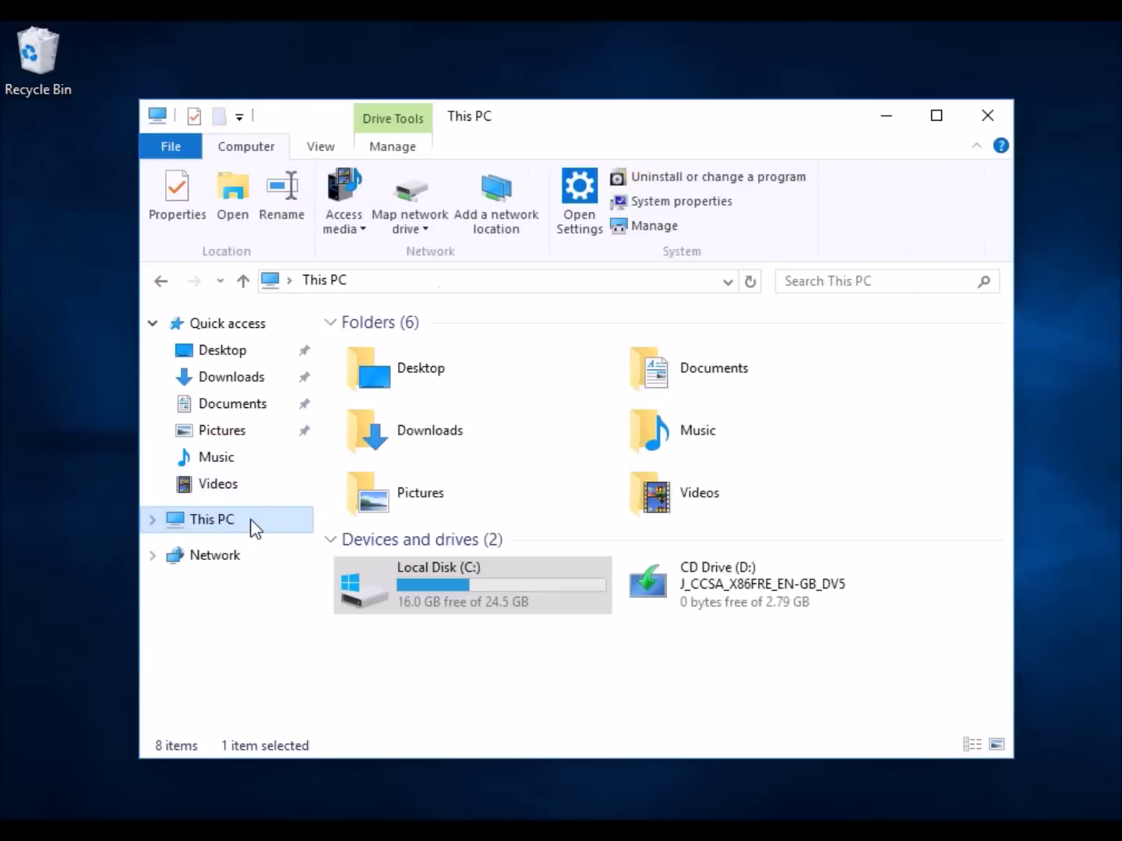
pyautogui.click(154, 520)
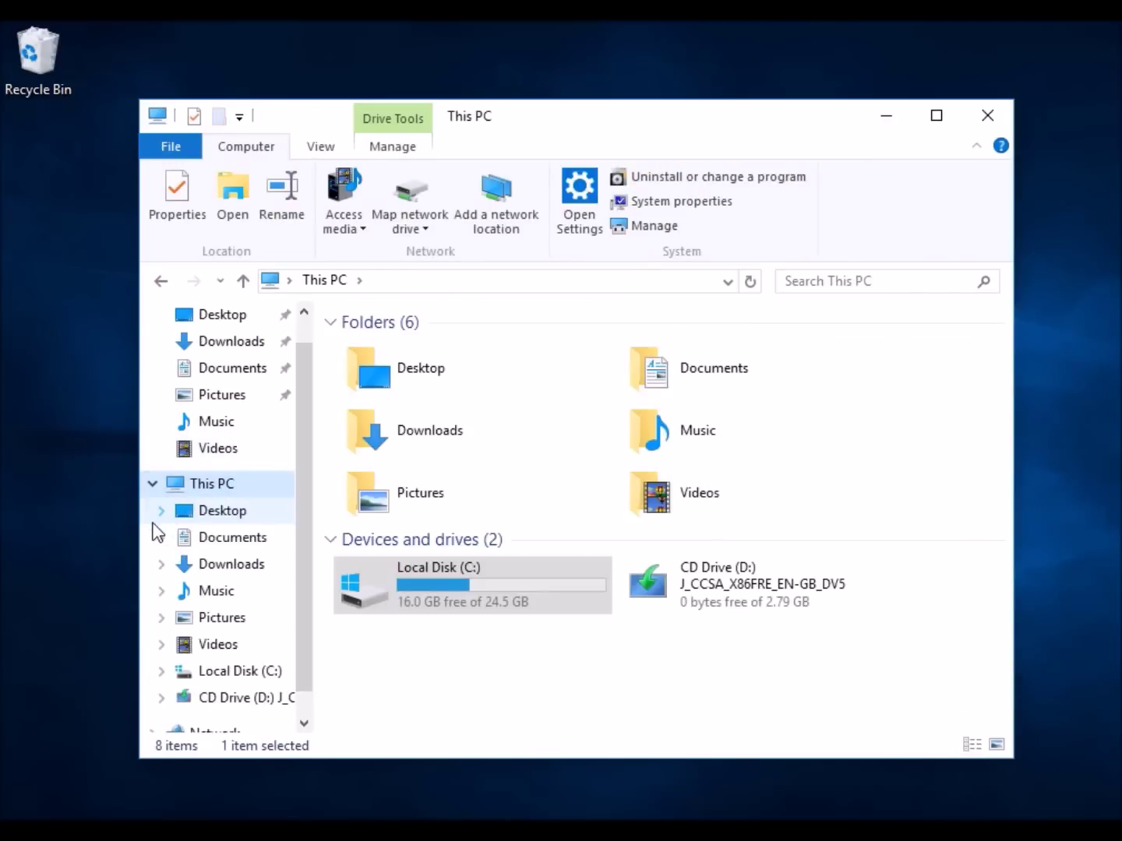
pyautogui.click(695, 590)
pyautogui.rightClick(697, 590)
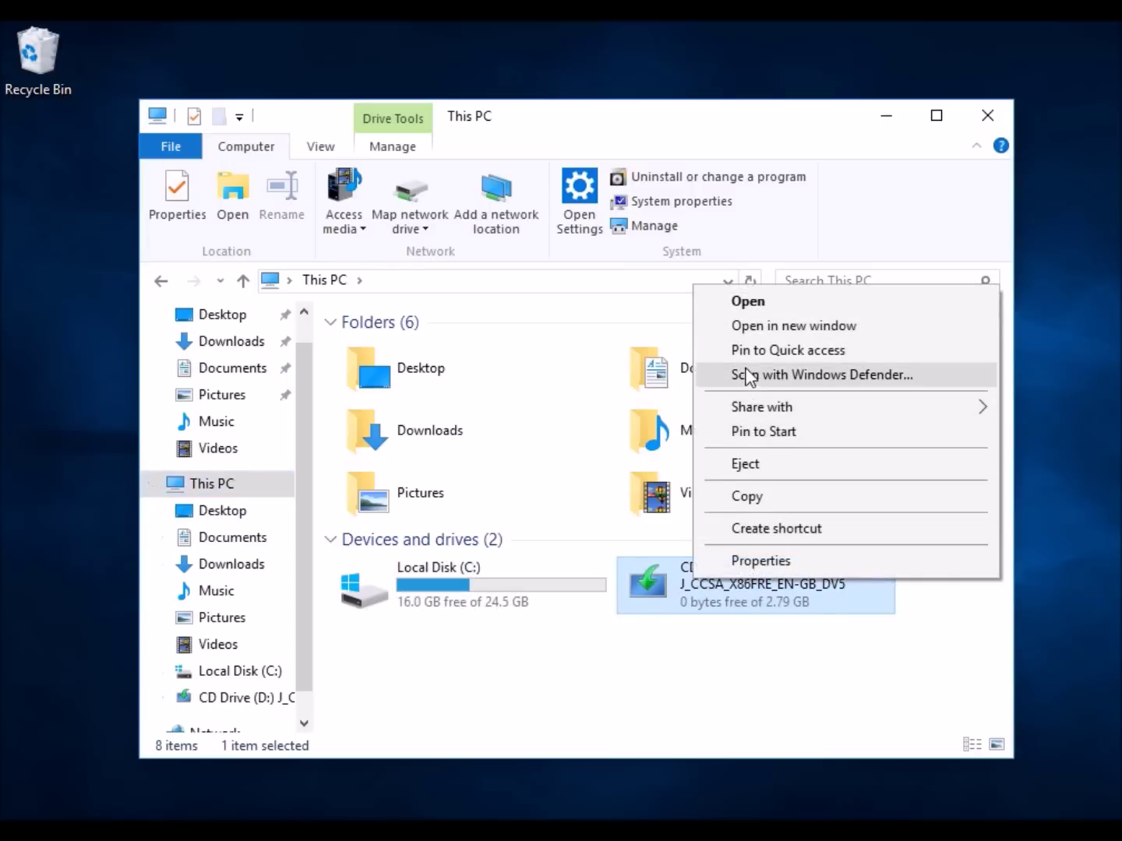
pyautogui.click(748, 326)
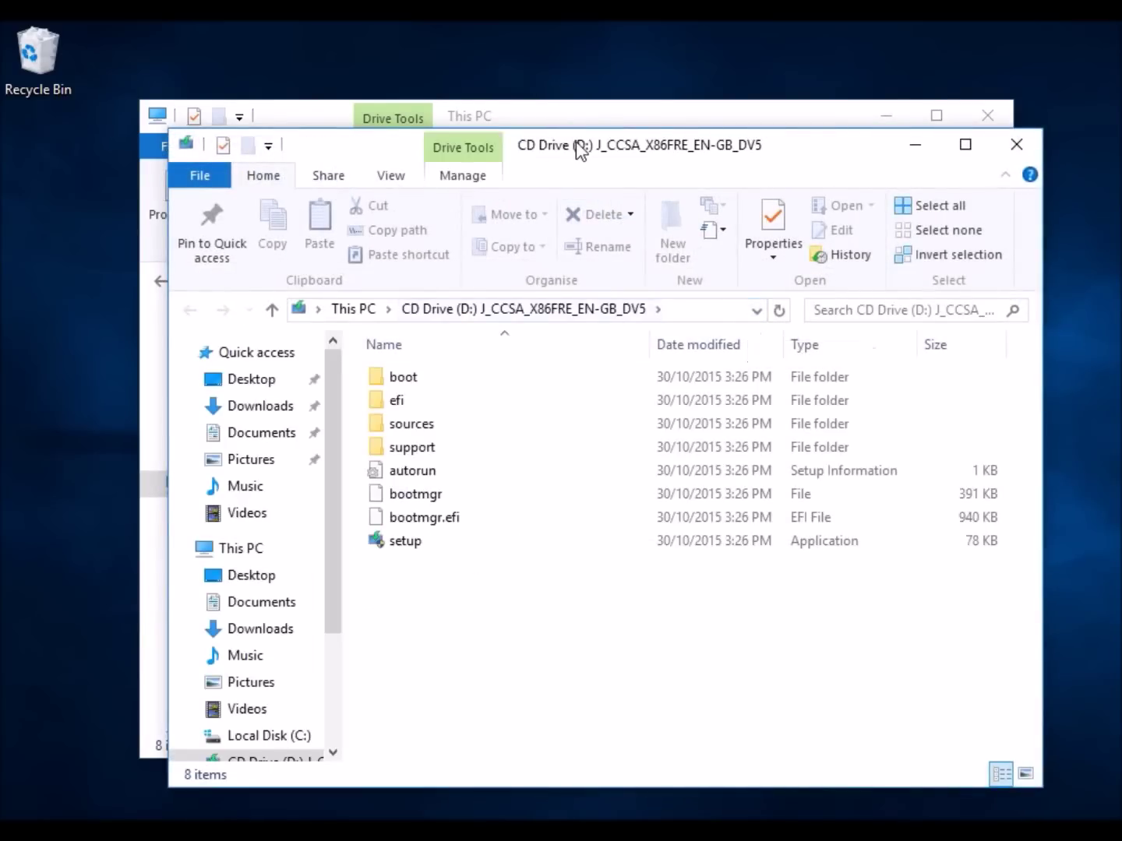
# Open the WIN-RECOVERY folder in the original window and arrange both windows so each folder is accessible.
pyautogui.click(574, 118)
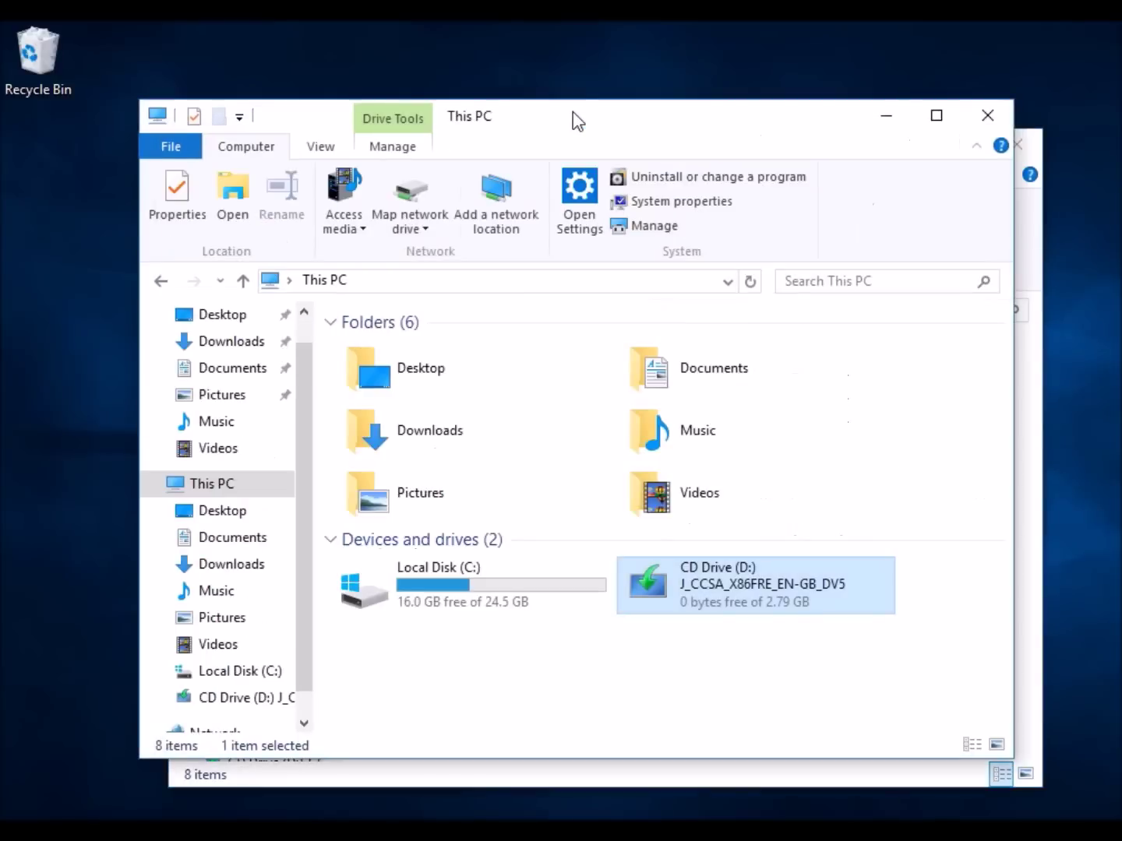
pyautogui.click(161, 282)
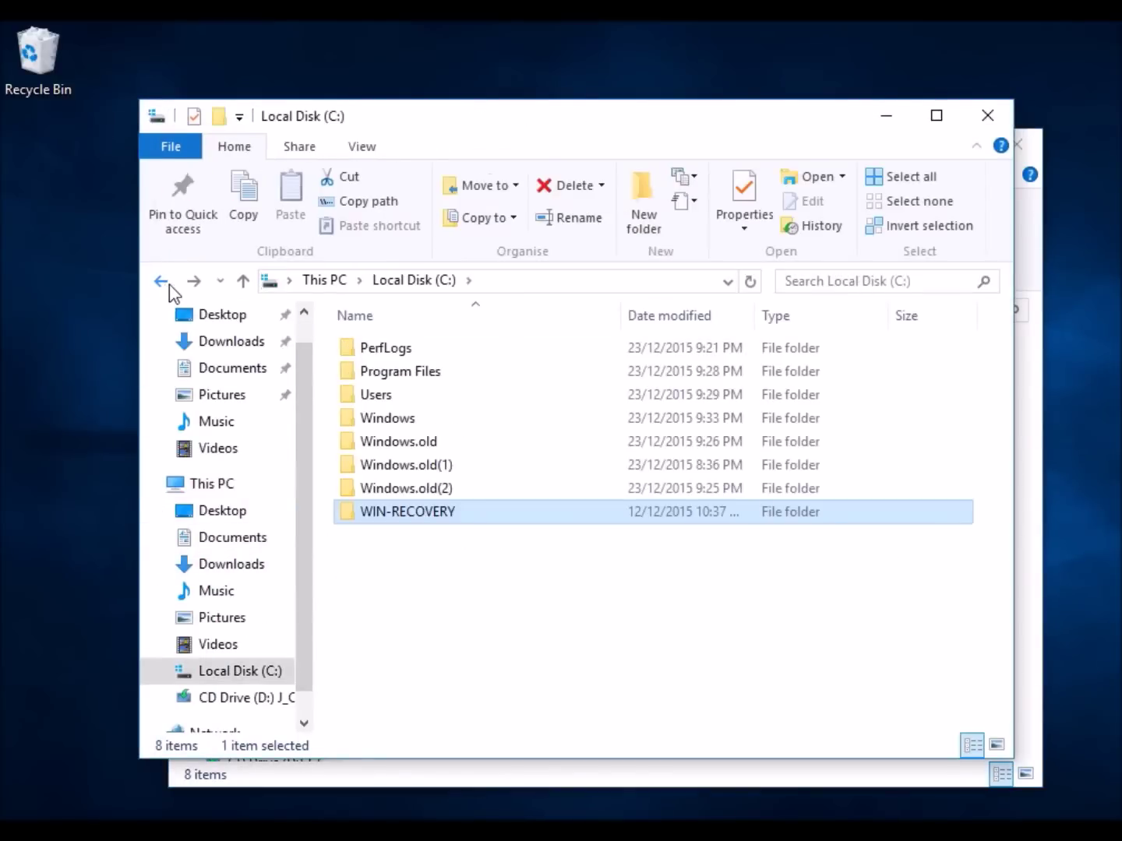
pyautogui.doubleClick(482, 510)
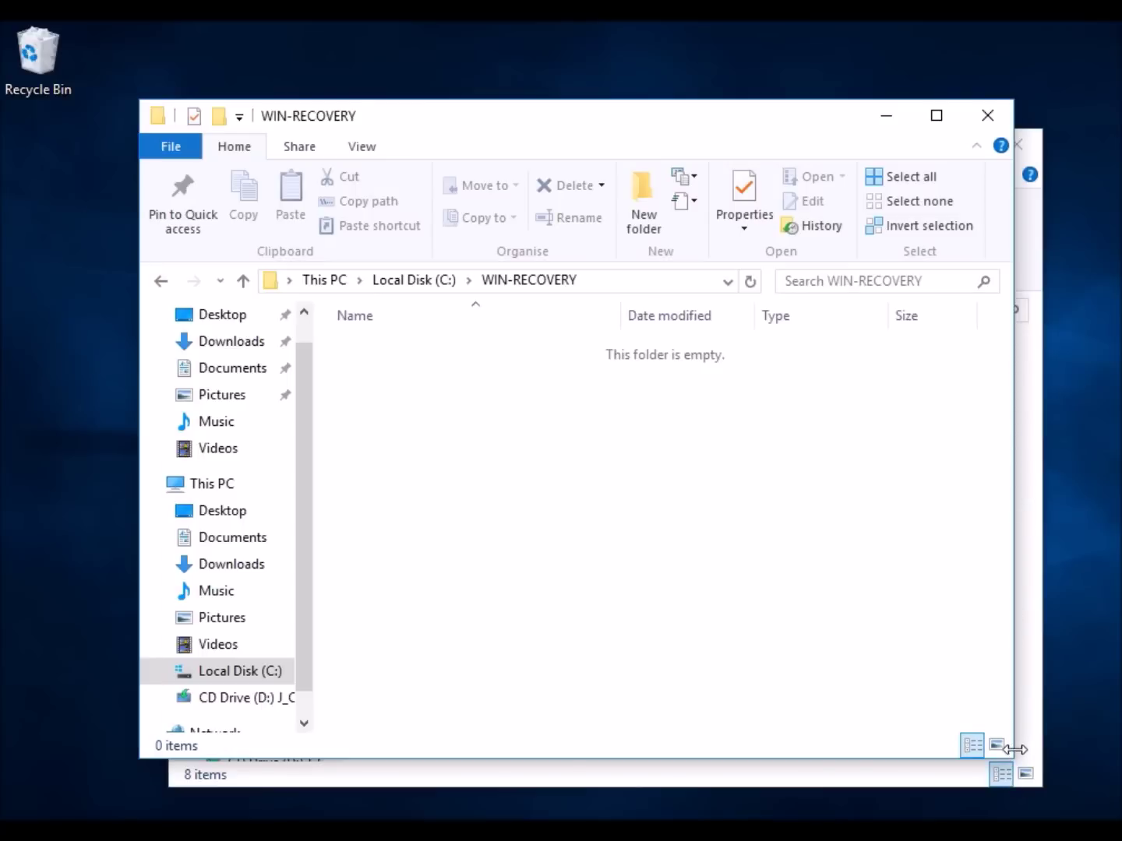
pyautogui.moveTo(1010, 761); pyautogui.dragTo(696, 519)
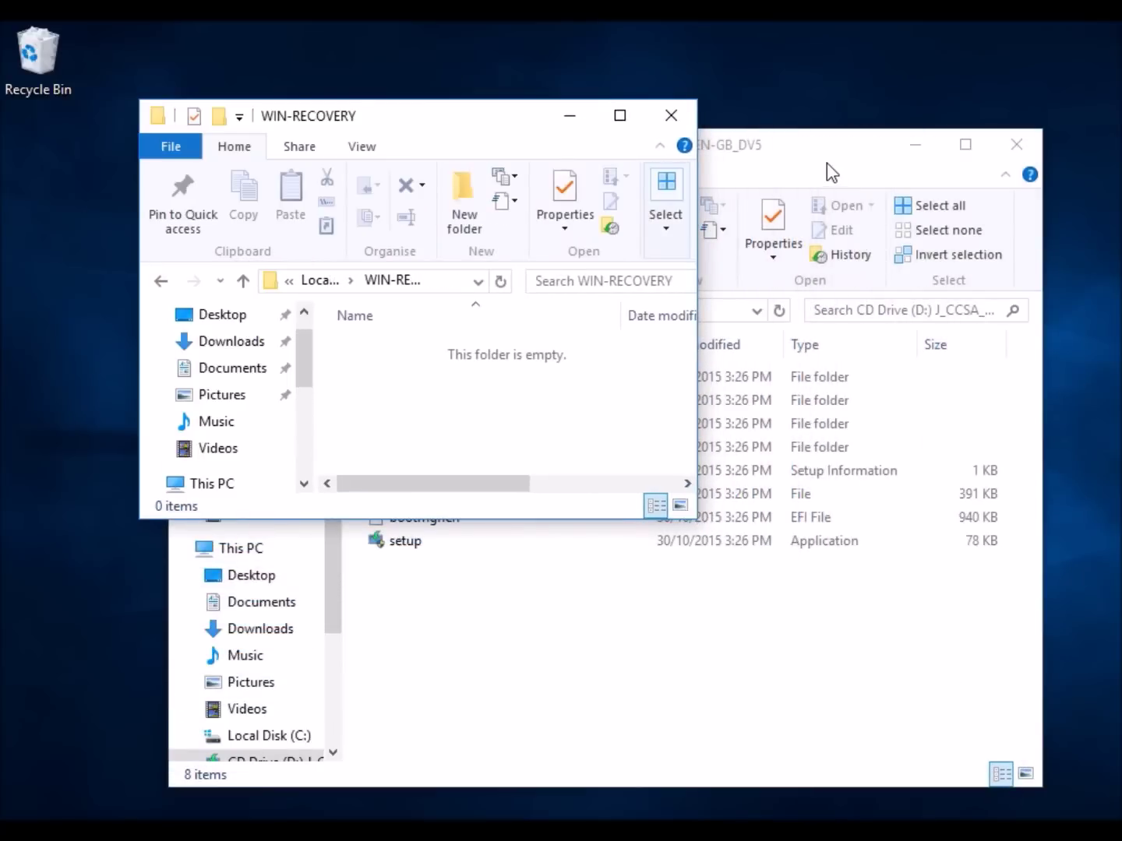
pyautogui.moveTo(820, 163); pyautogui.dragTo(840, 235)
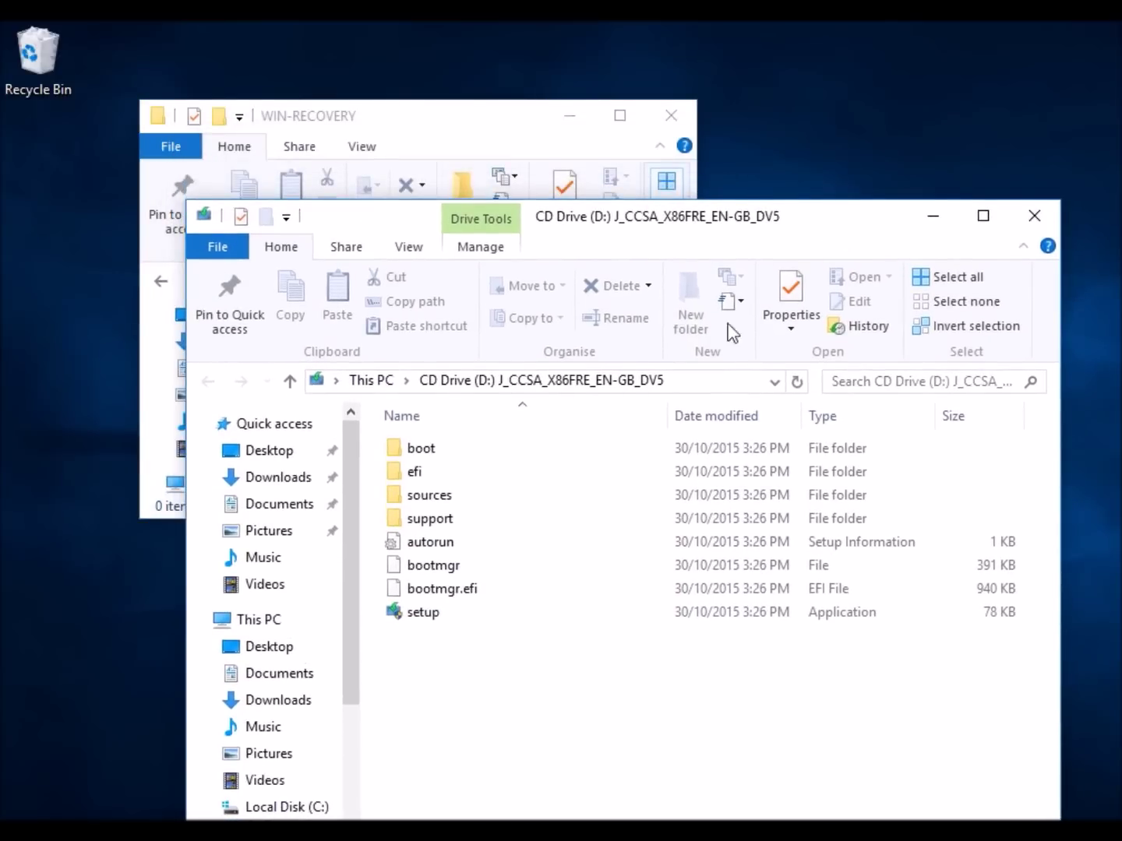
# Copy install.wim from the sources folder of the installation disc into the WIN-RECOVERY folder.
pyautogui.doubleClick(508, 501)
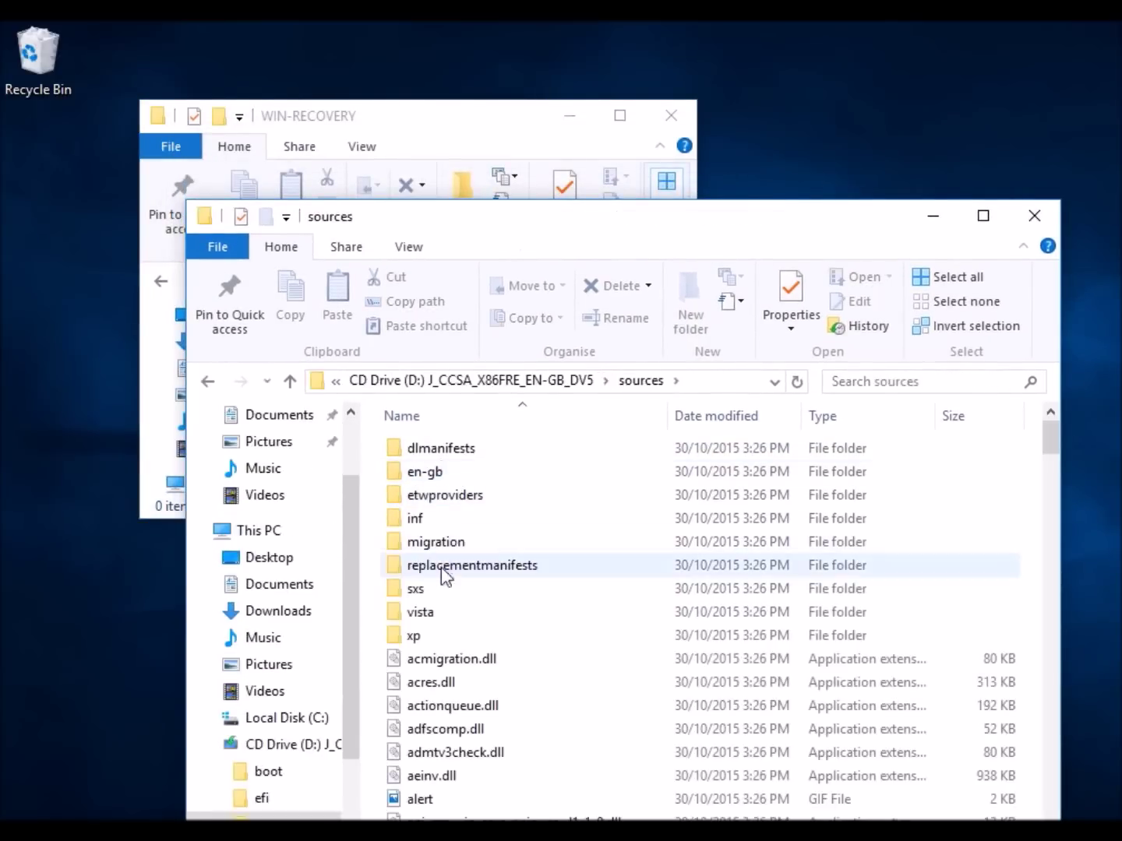
pyautogui.scroll(-20, 640, 560)
pyautogui.click(640, 560)
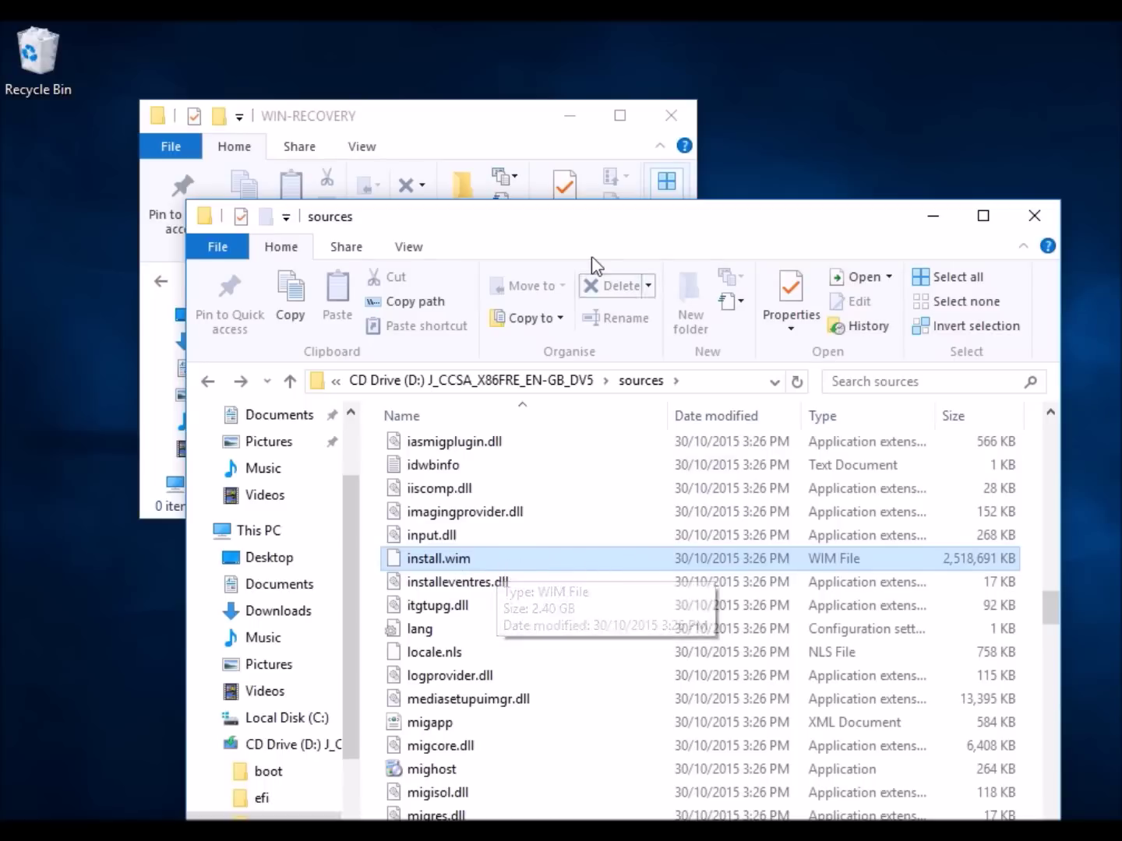
pyautogui.moveTo(593, 230); pyautogui.dragTo(607, 387)
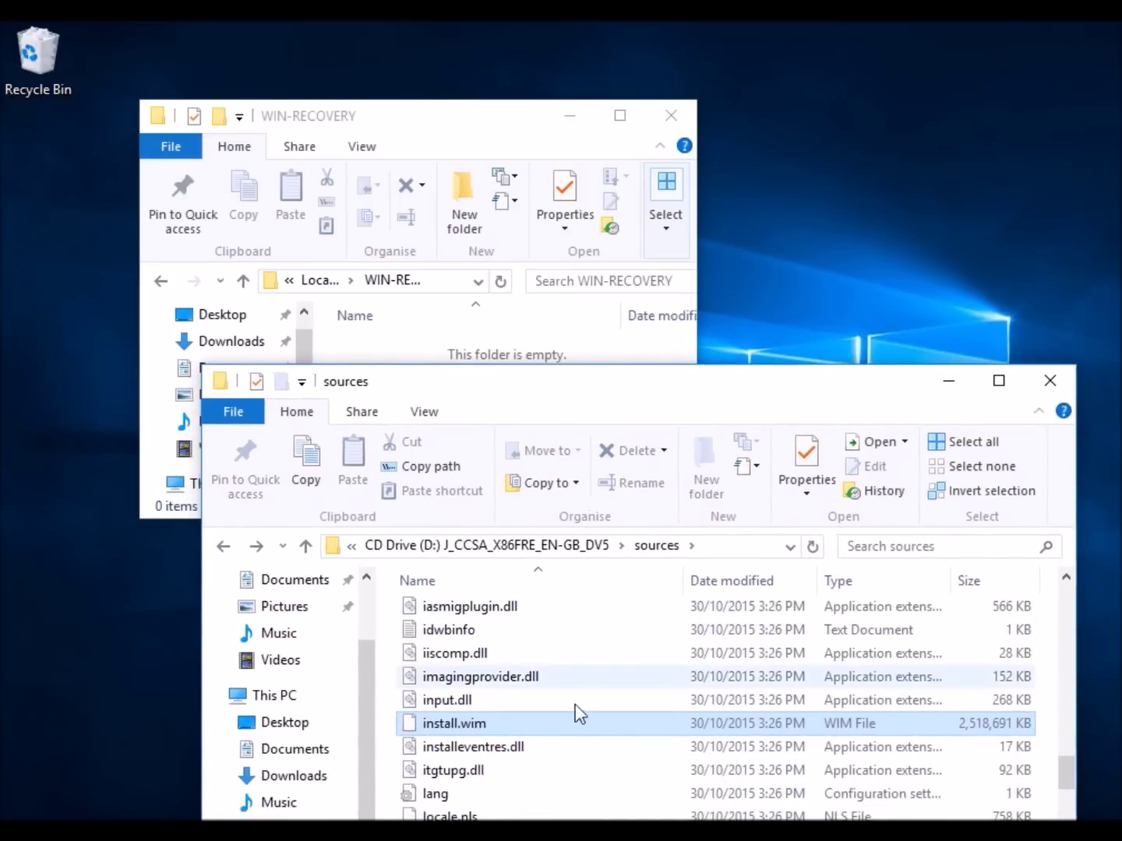
pyautogui.click(573, 734)
pyautogui.rightClick(573, 732)
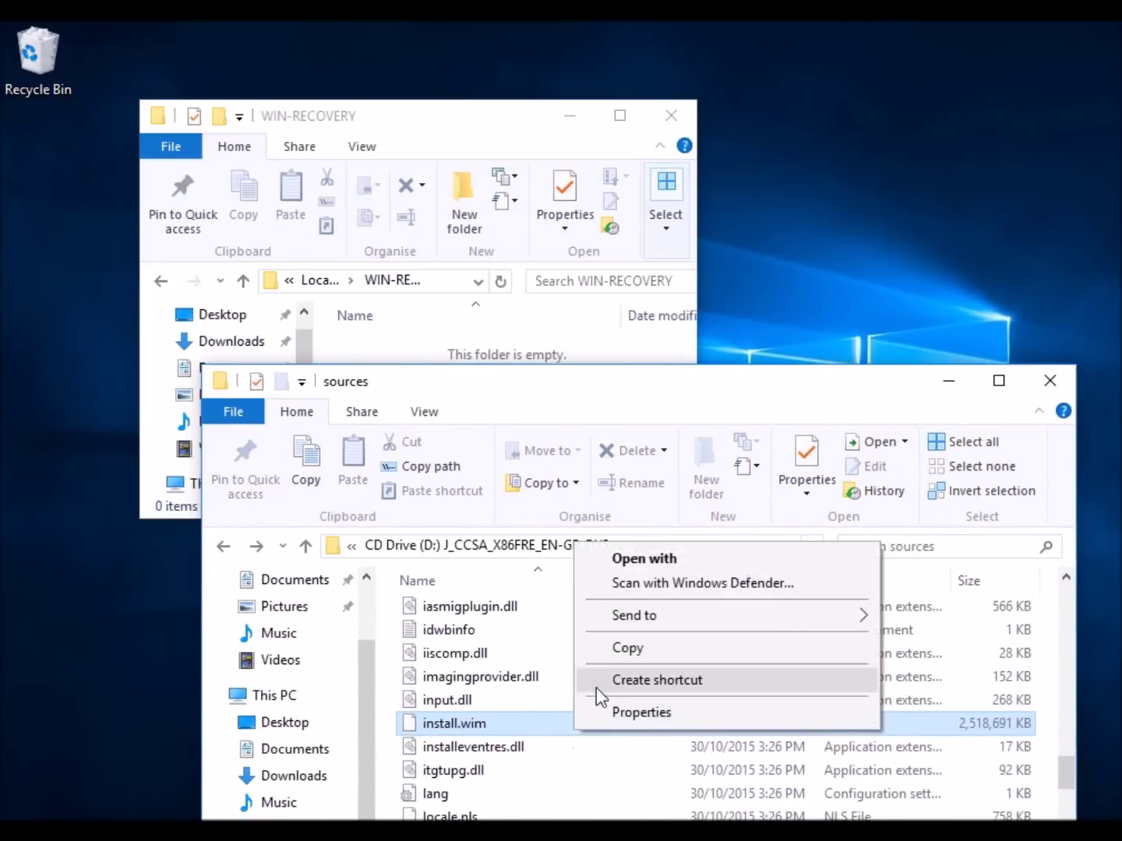
pyautogui.click(617, 649)
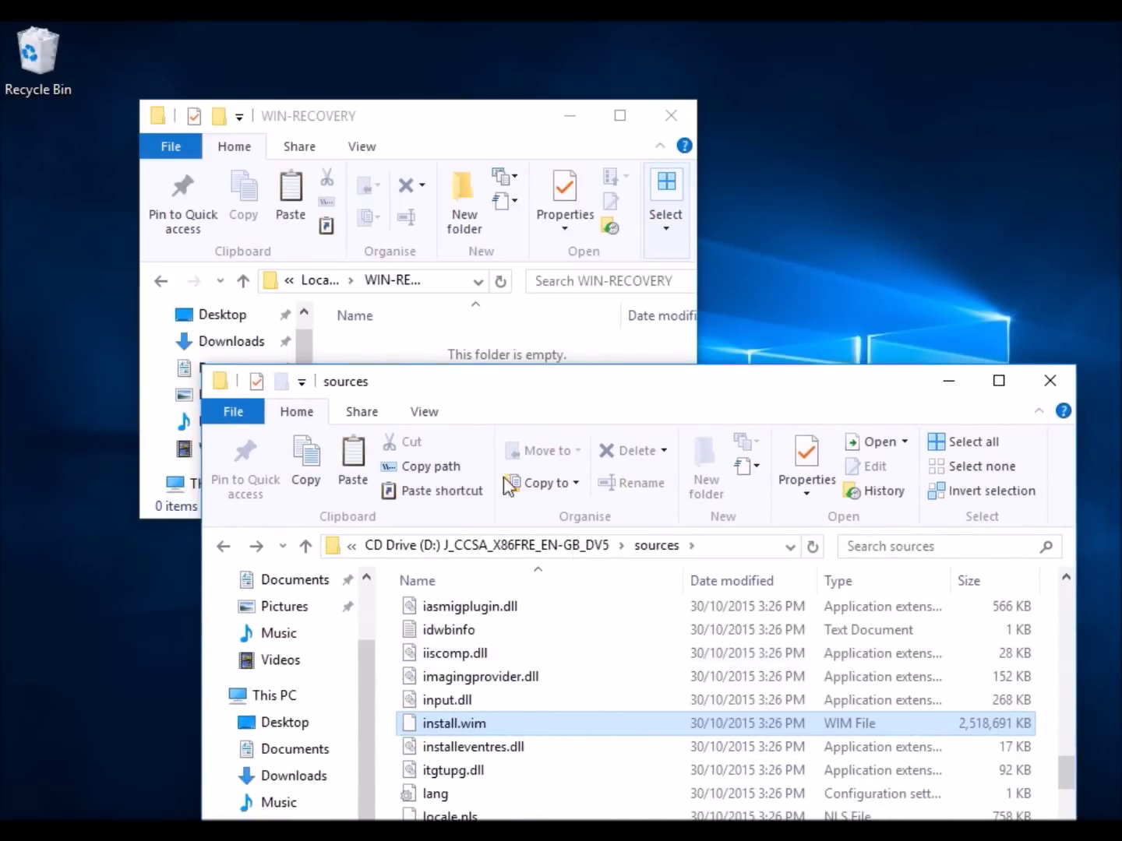
pyautogui.click(438, 351)
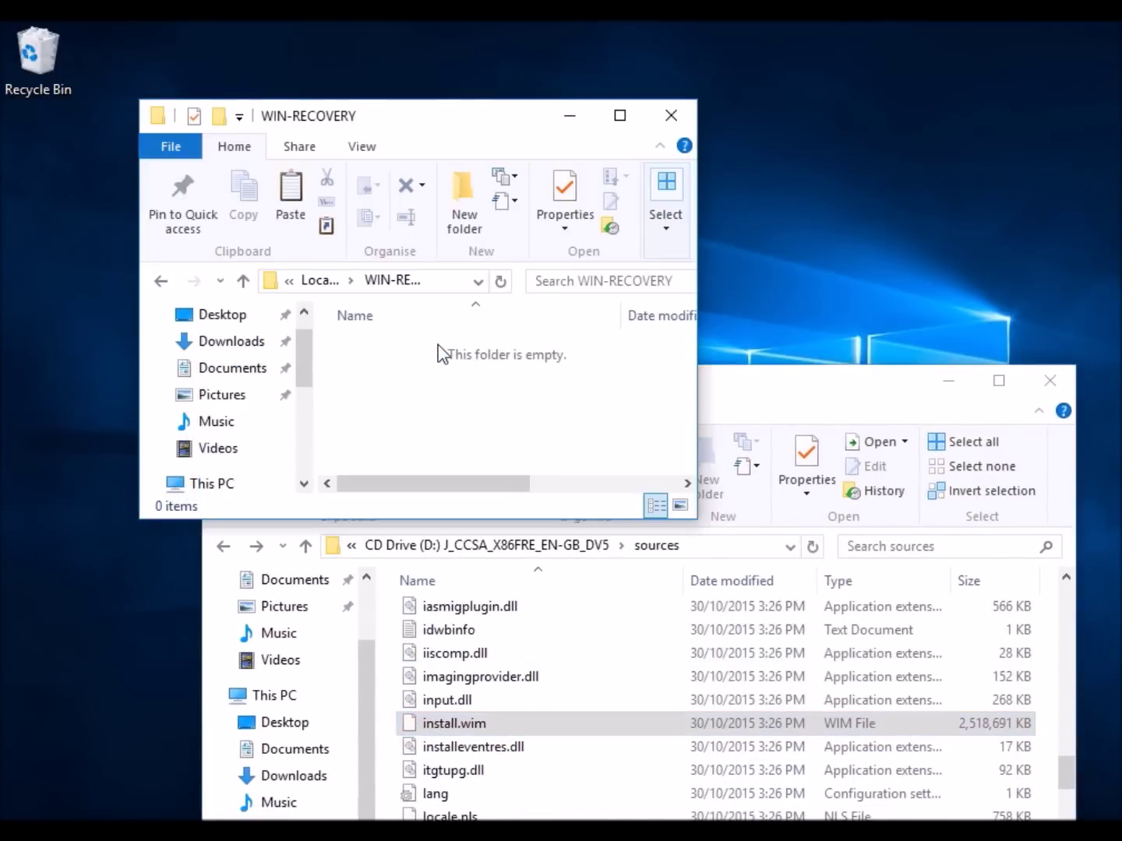
pyautogui.rightClick(385, 367)
pyautogui.click(450, 522)
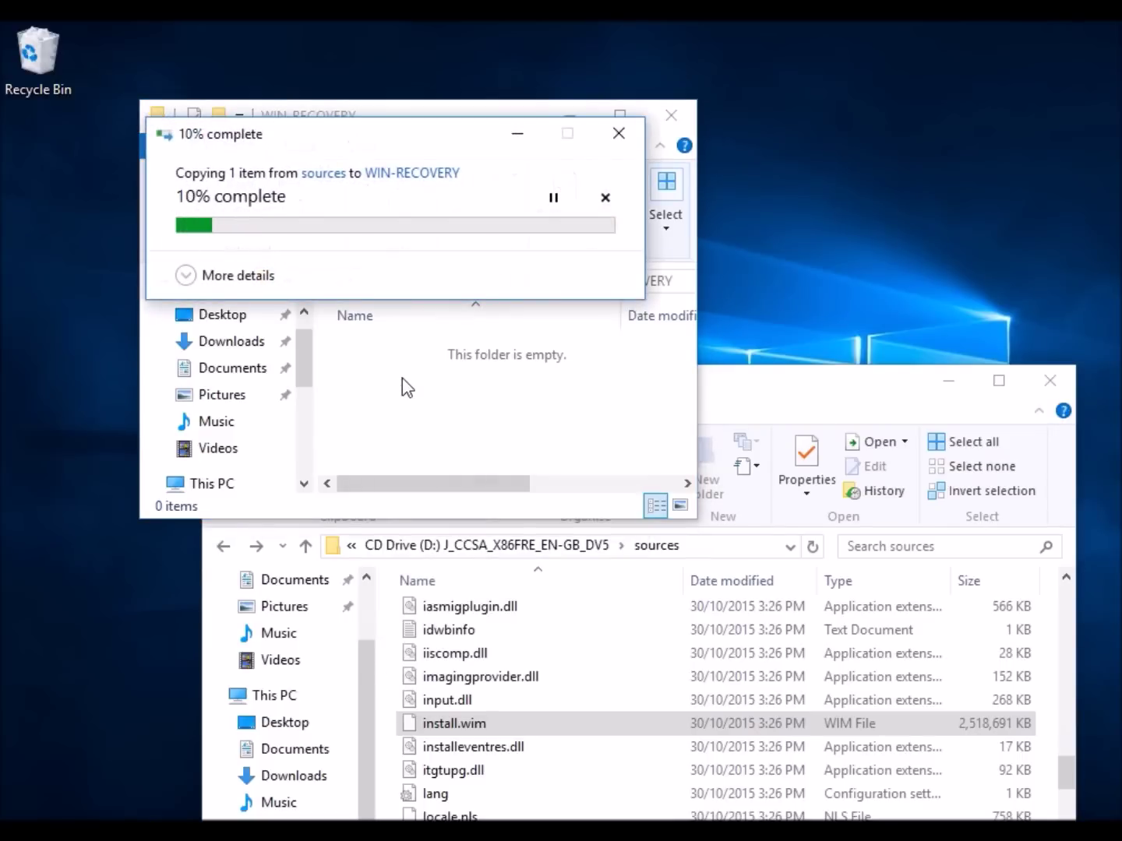
# Minimize the sources window, move the copy progress dialog away from the WIN-RECOVERY window, and widen that window.
pyautogui.click(944, 381)
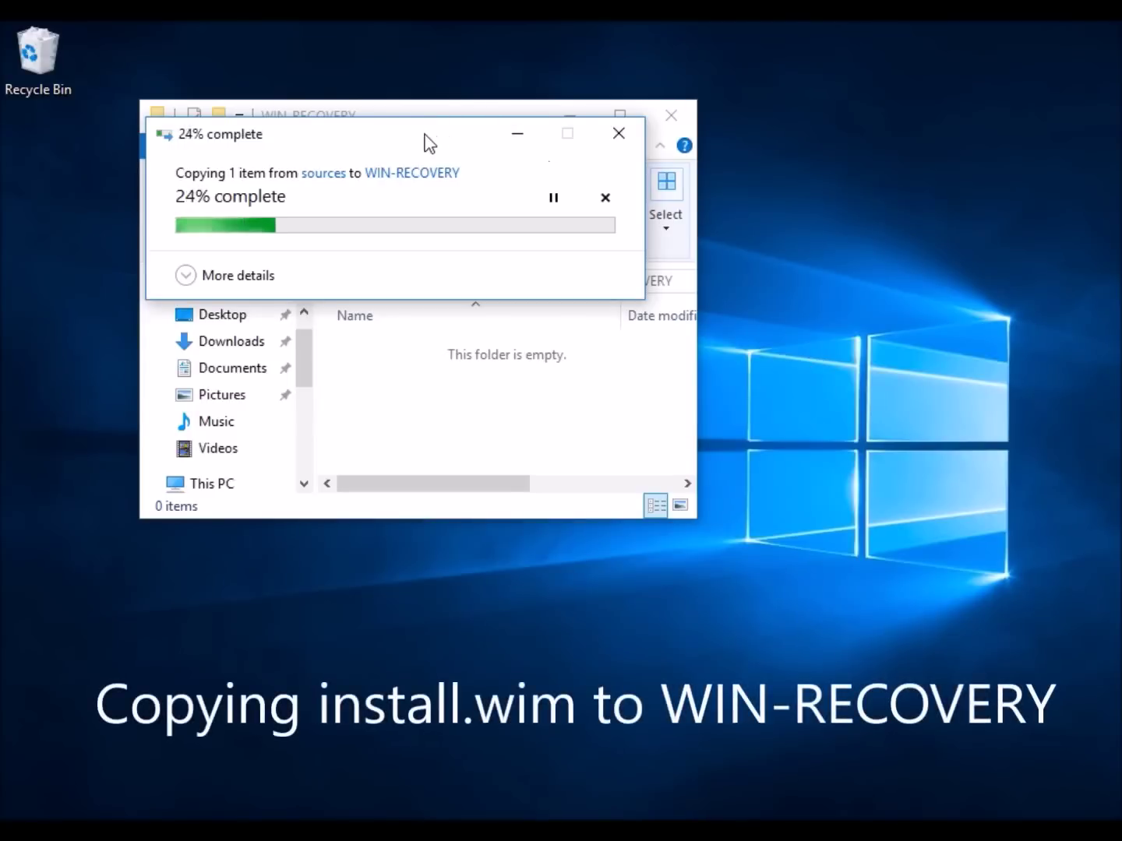
pyautogui.moveTo(429, 143); pyautogui.dragTo(788, 549)
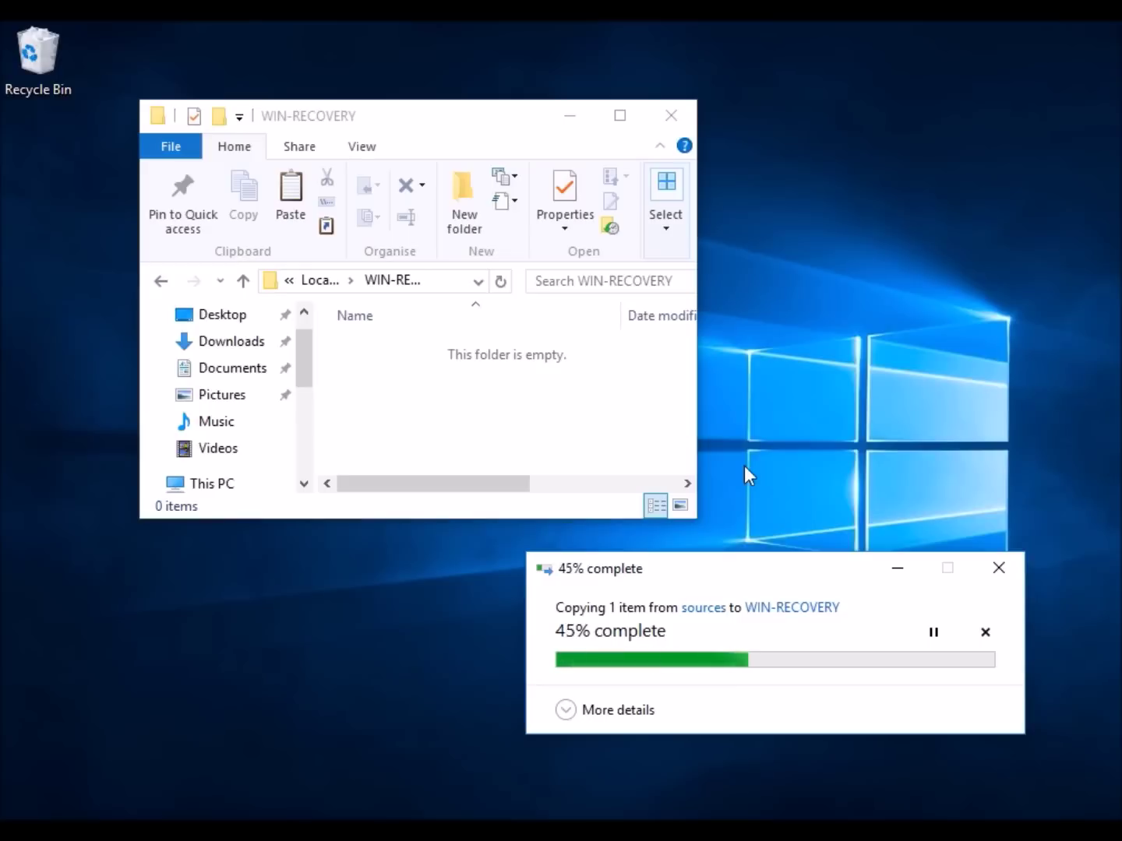
pyautogui.click(564, 709)
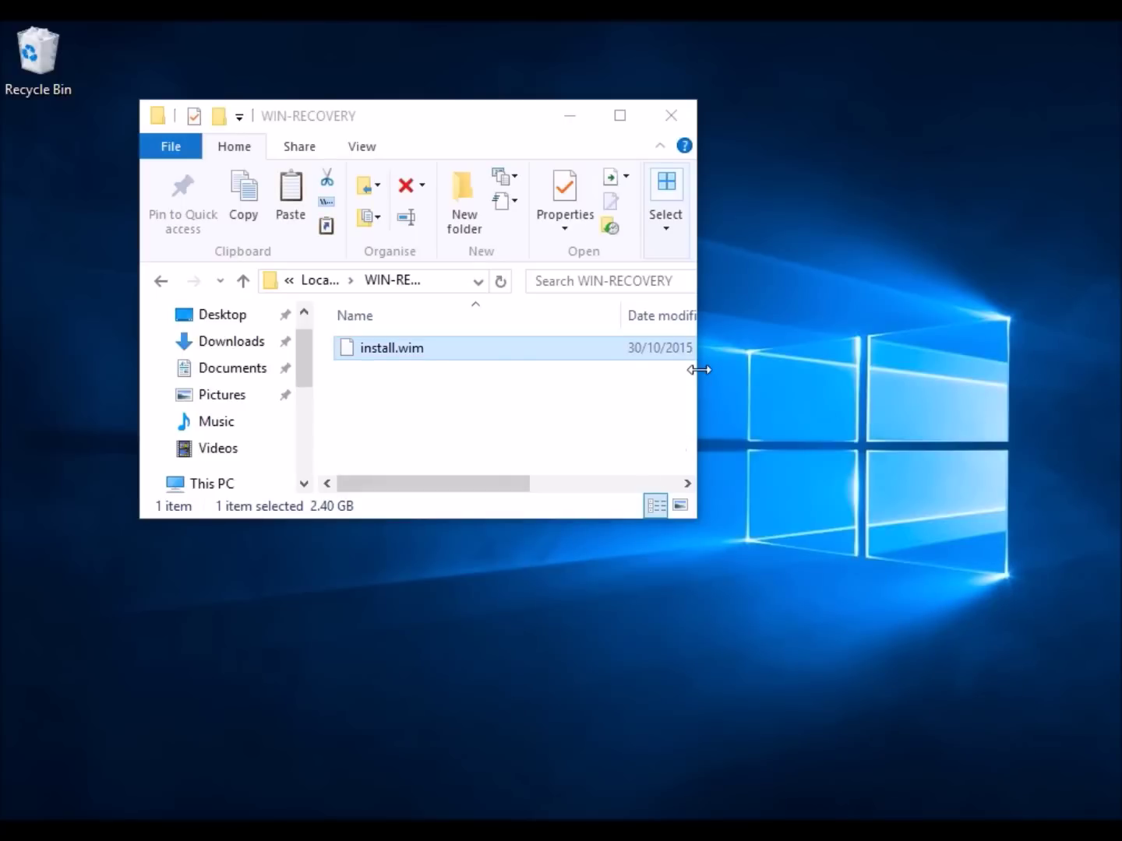
pyautogui.moveTo(698, 378); pyautogui.dragTo(915, 404)
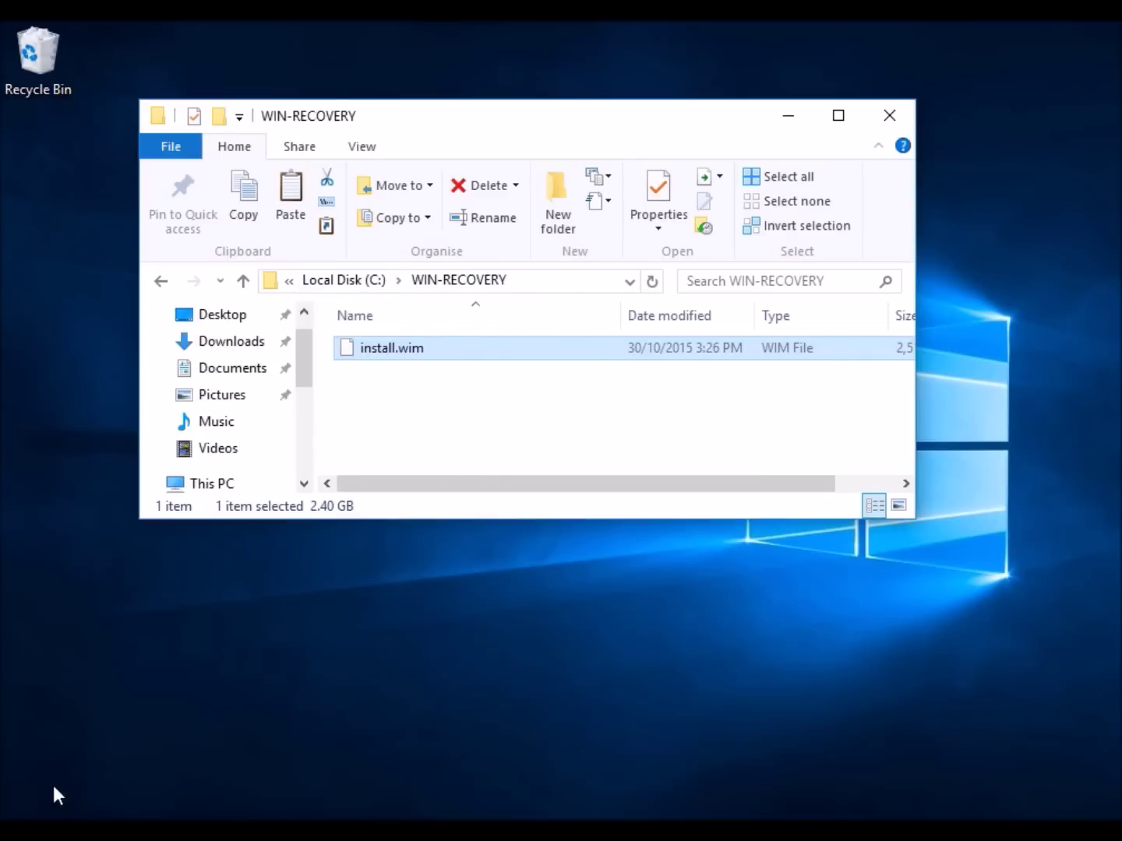
# Open Command Prompt (Admin) and approve the elevation request.
pyautogui.rightClick(26, 828)
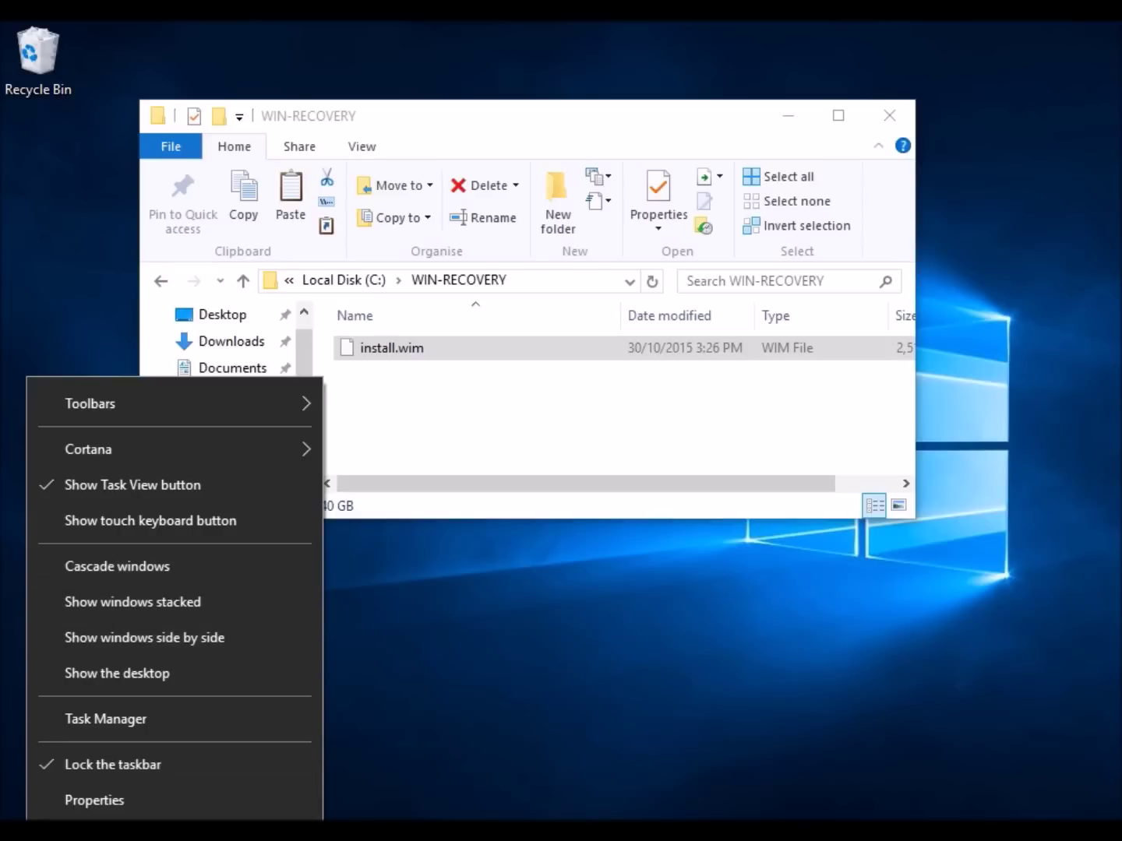
pyautogui.press('Escape')
pyautogui.press('super+x')
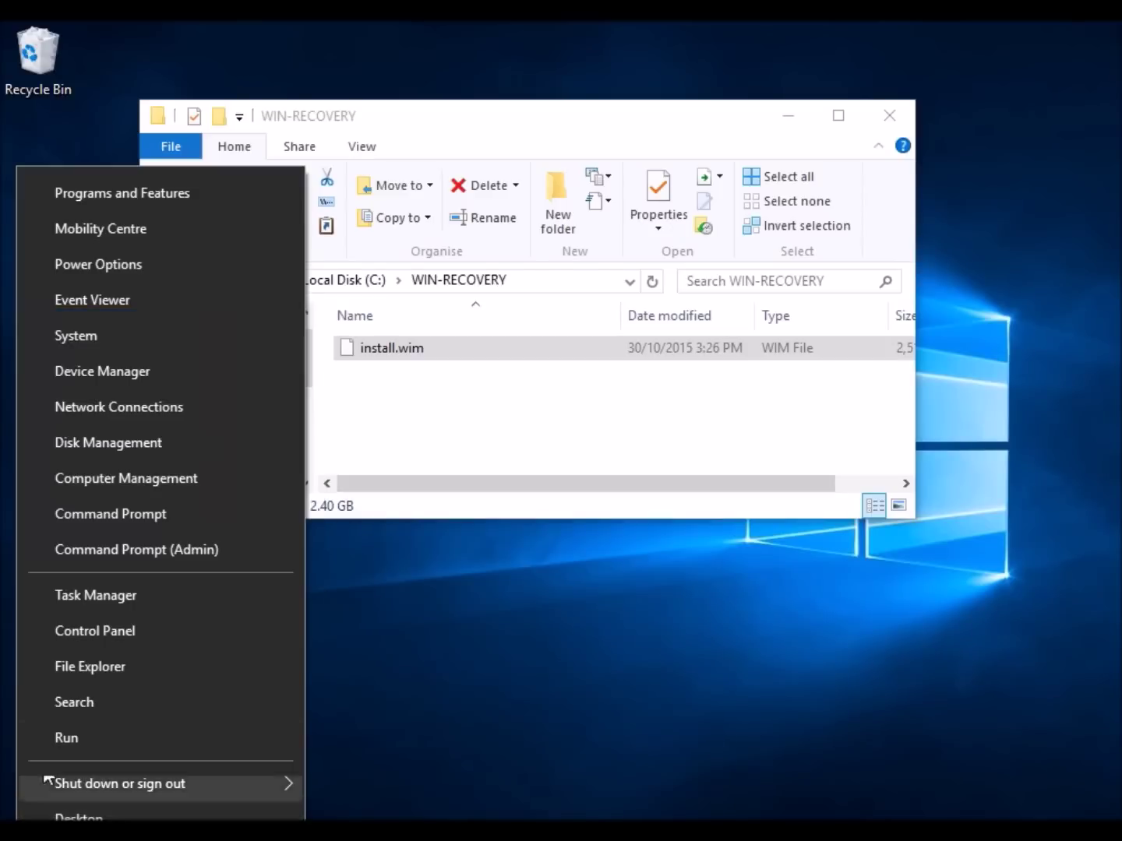
pyautogui.click(254, 551)
pyautogui.click(661, 466)
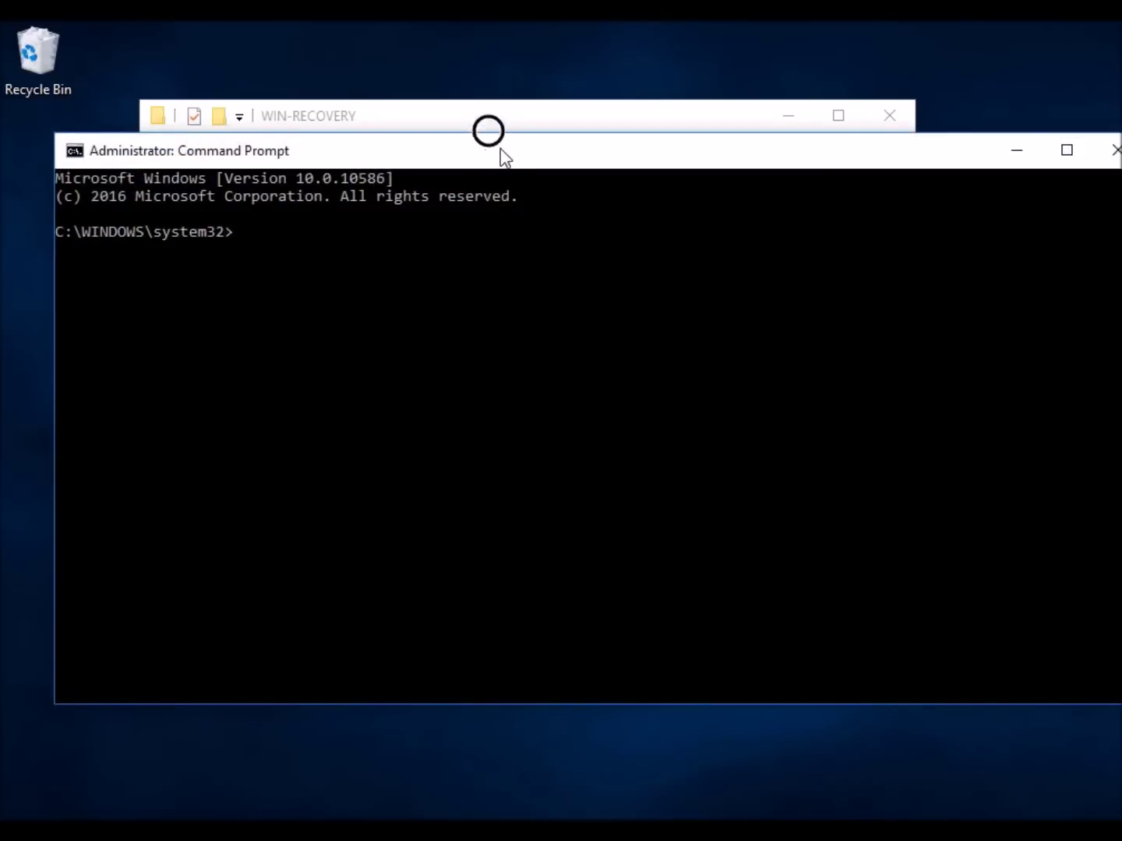
# Move the Command Prompt window fully into view and run REAGENTC /INFO to check the recovery configuration.
pyautogui.moveTo(501, 152); pyautogui.dragTo(472, 109)
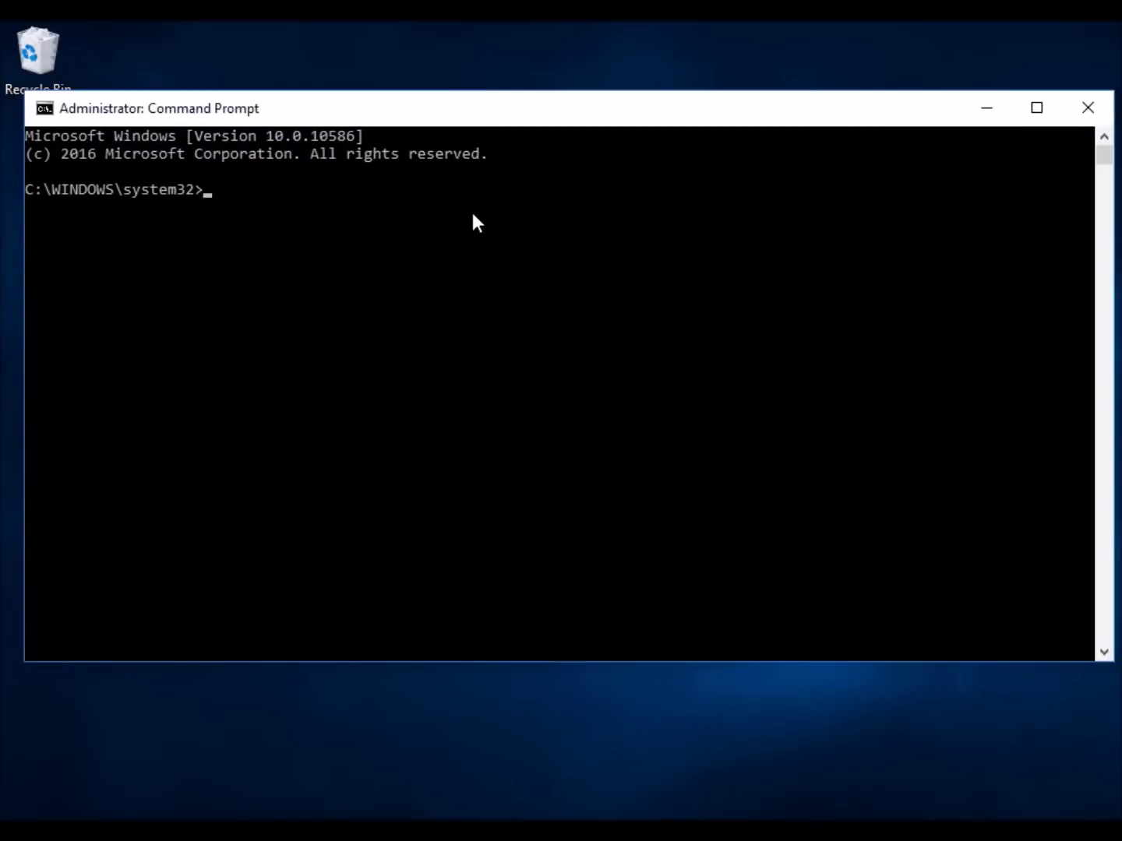
pyautogui.write('REAGENTC /INFO')
pyautogui.press('Return')
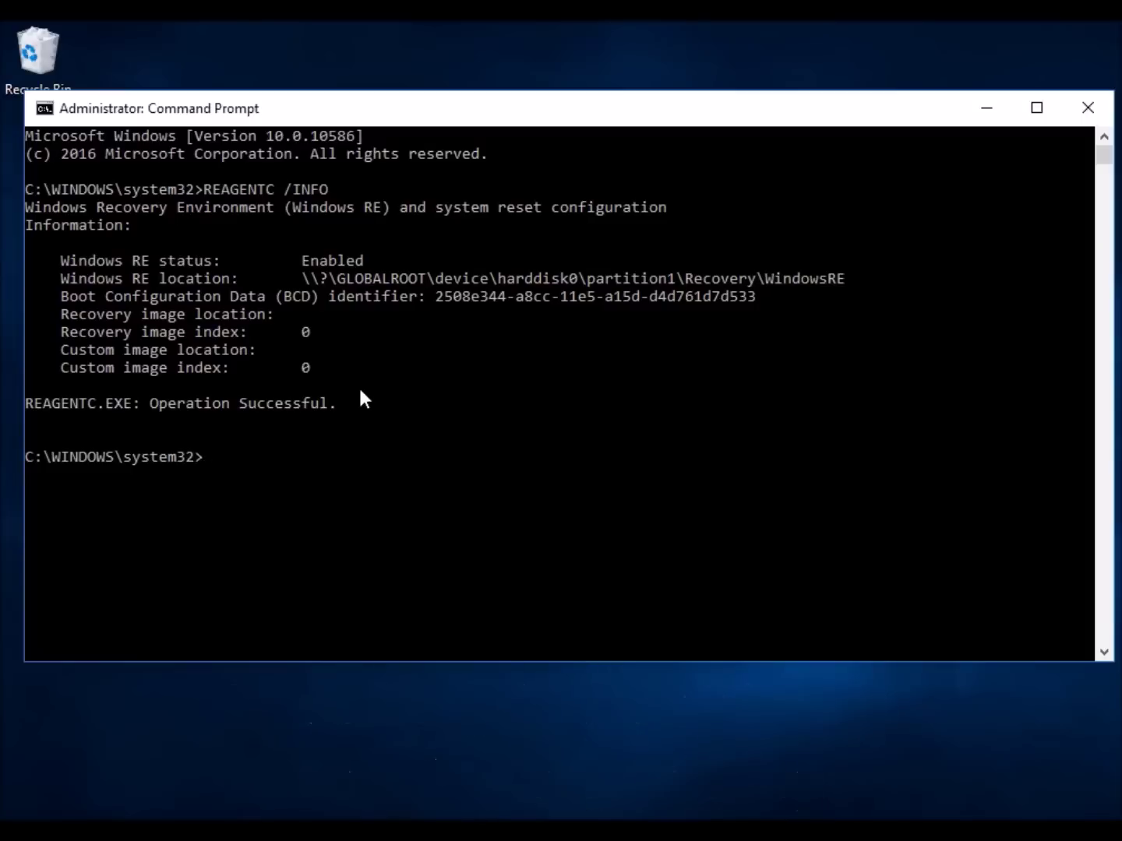
# Register the copied recovery image by running reagentc /SetOSImage /Path C:\WIN-RECOVERY\install.wim /Index 1.
pyautogui.write('reagentc /Setos')
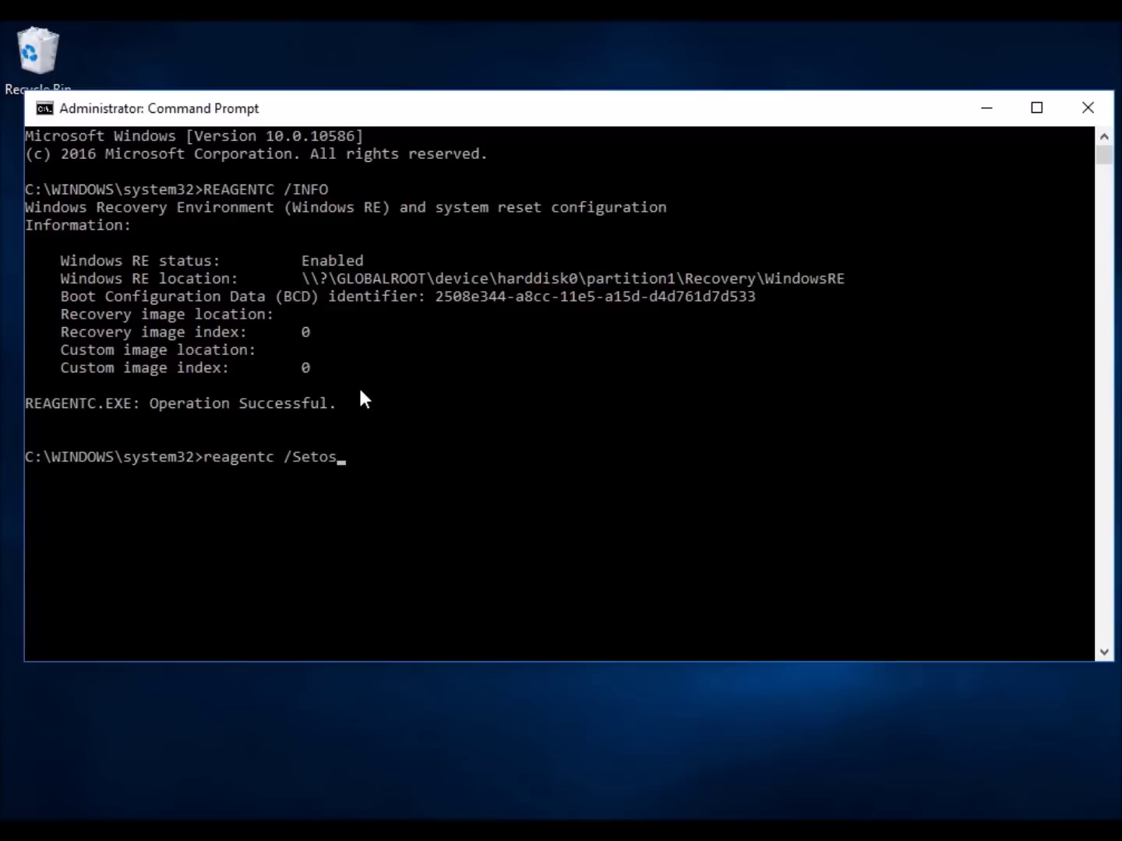
pyautogui.press('BackSpace')
pyautogui.press('BackSpace')
pyautogui.write('os')
pyautogui.press('BackSpace')
pyautogui.press('BackSpace')
pyautogui.write('OSImage /Path ')
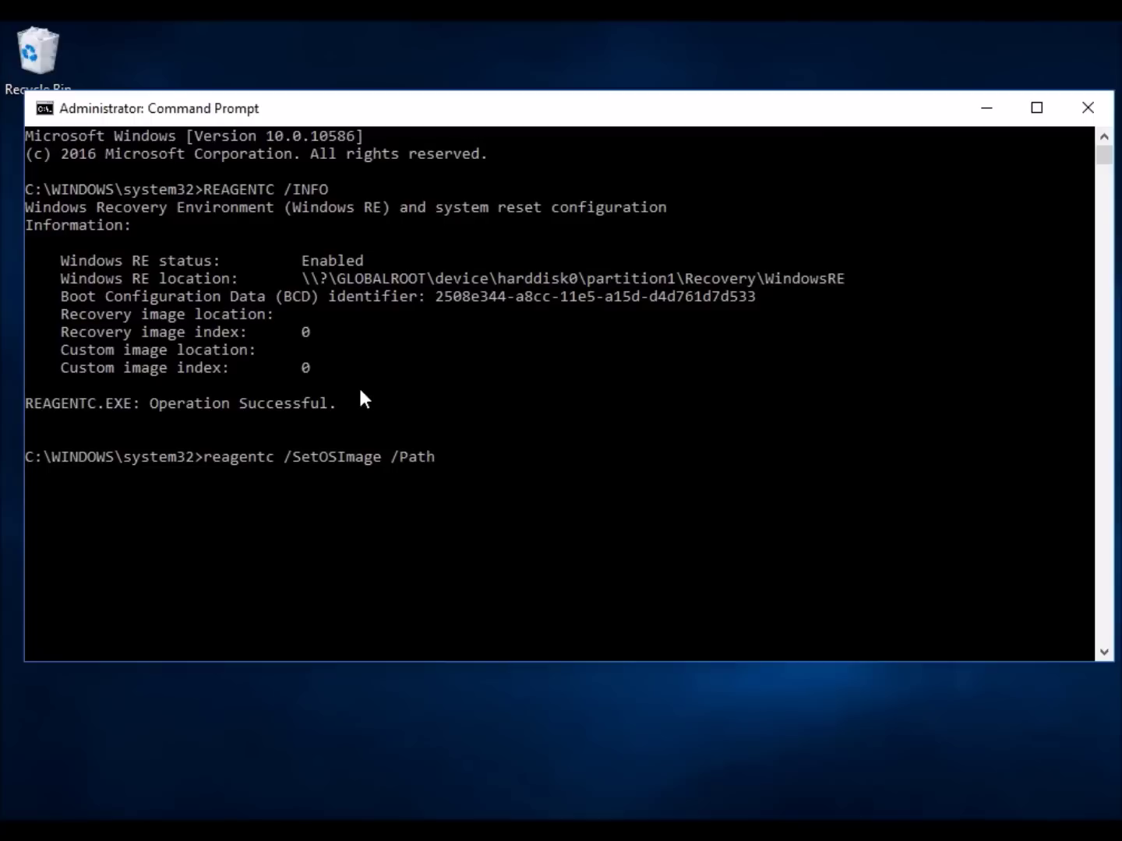
pyautogui.write('C:\\WIN-RECOVERY\\ins')
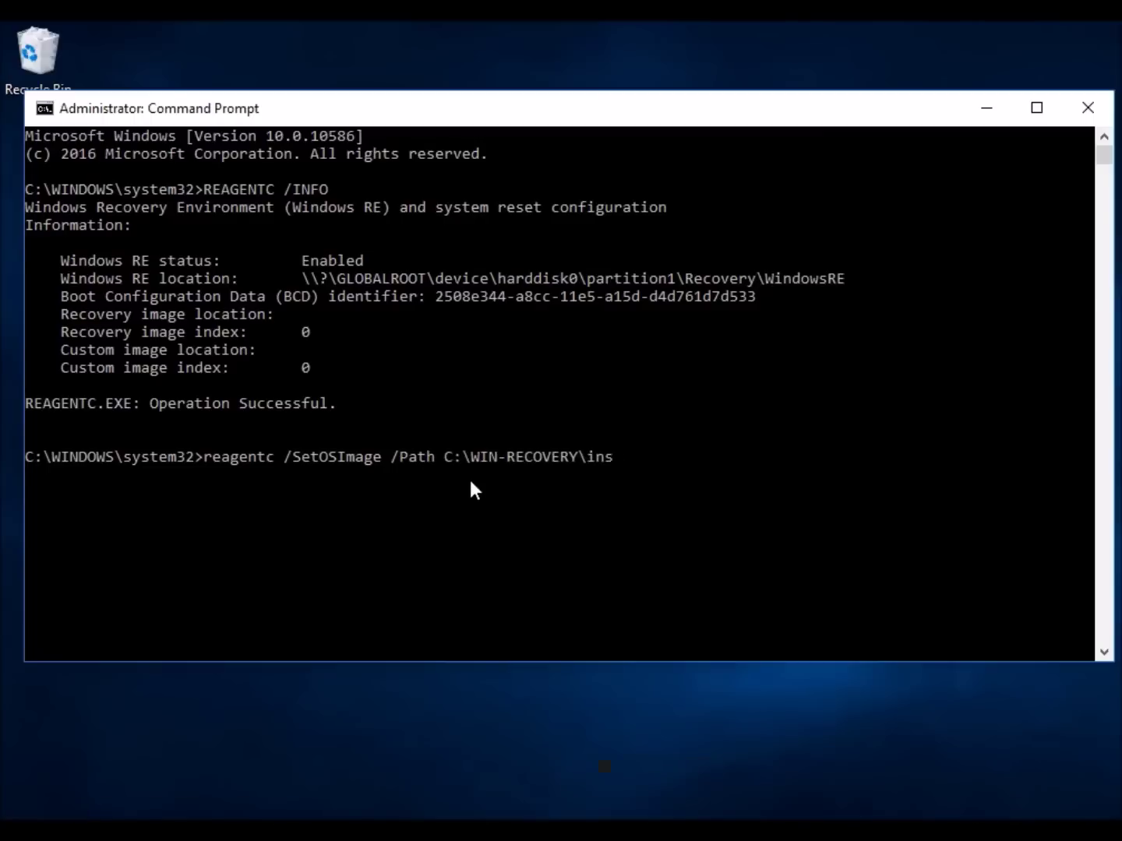
pyautogui.write('tall.wim /Index ')
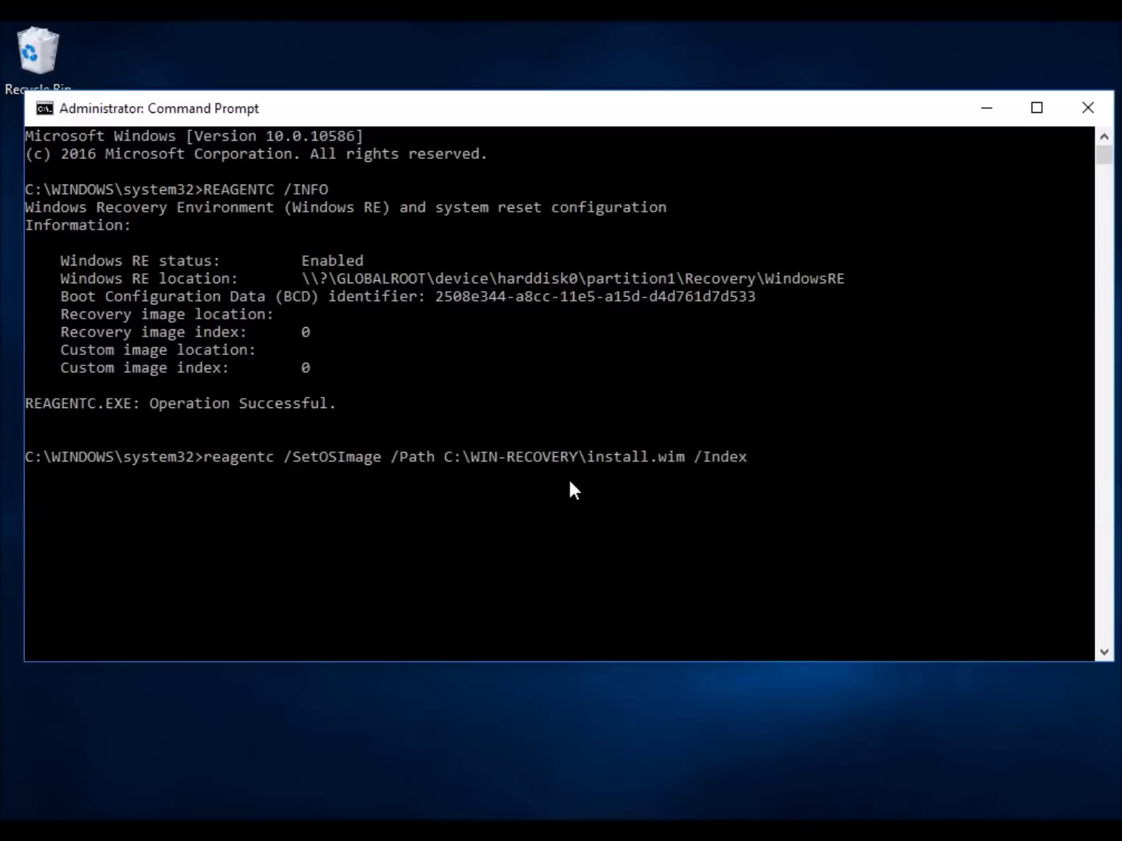
pyautogui.write('1')
pyautogui.press('Return')
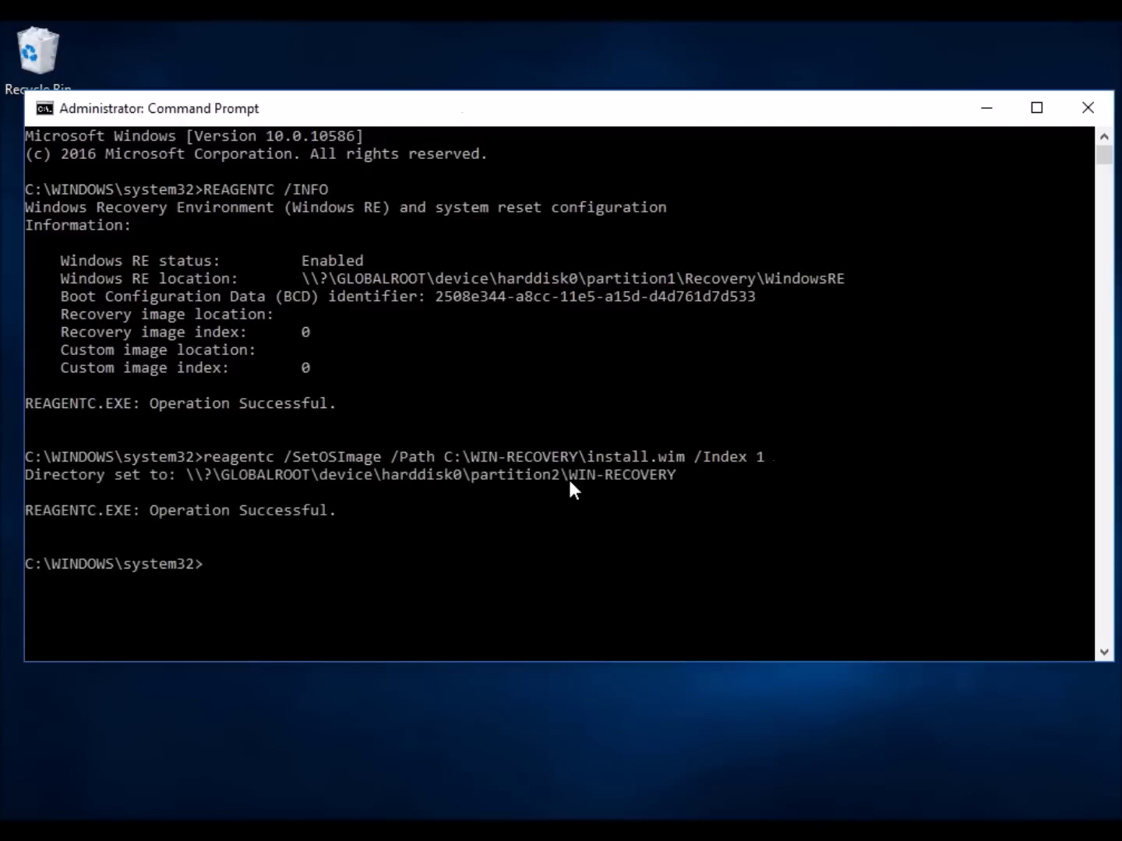